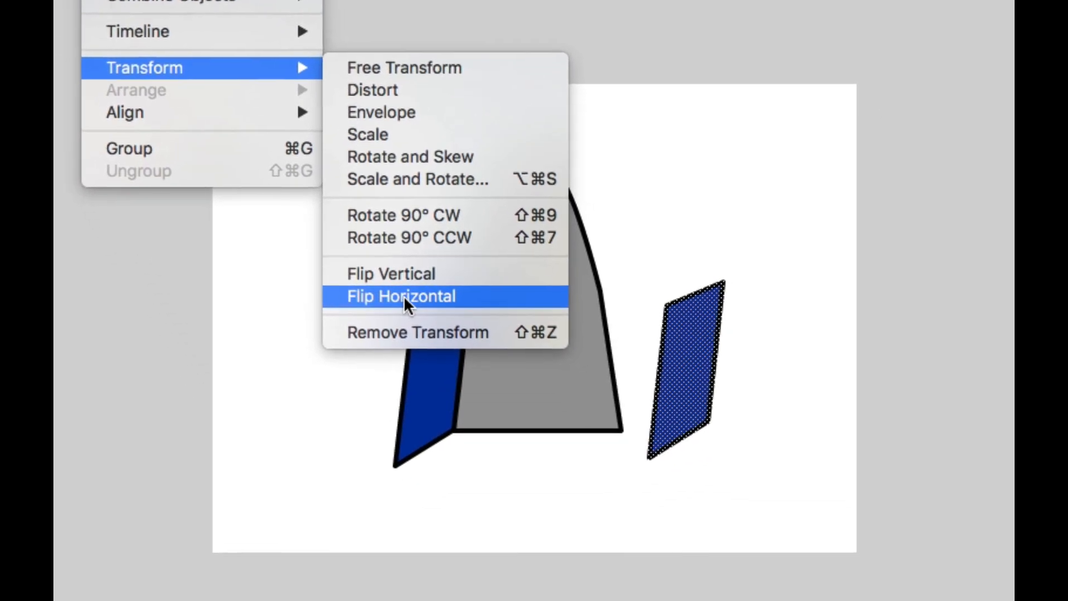
- Flip the copied blue fin horizontally, place it against the rocket body's right side and nudge it down slightly
{"action": "left_click", "coordinate": [399, 286]}
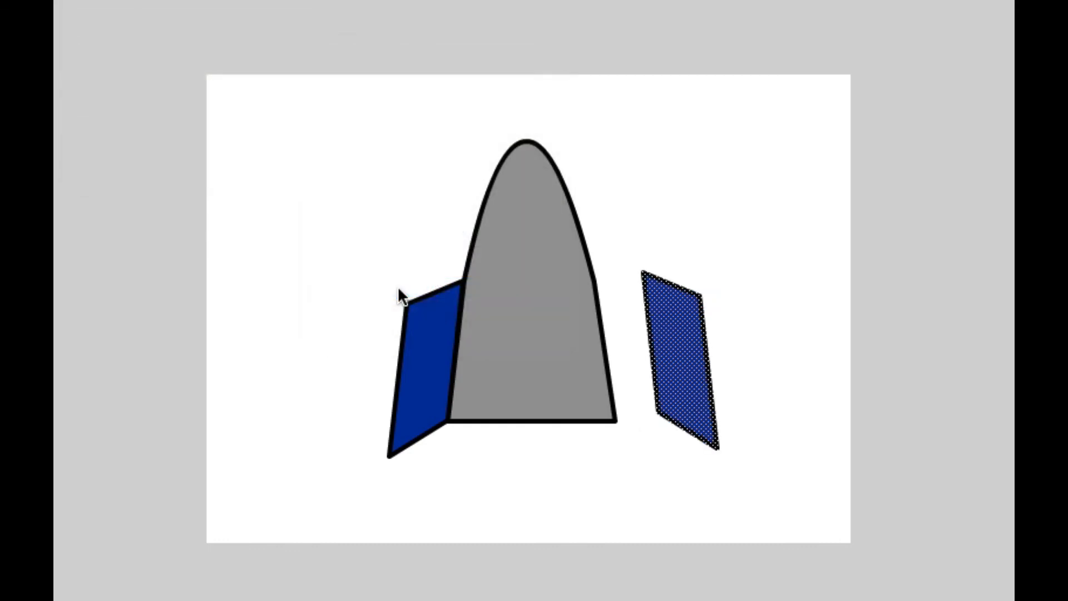
{"action": "left_click_drag", "start_coordinate": [682, 362], "coordinate": [638, 367]}
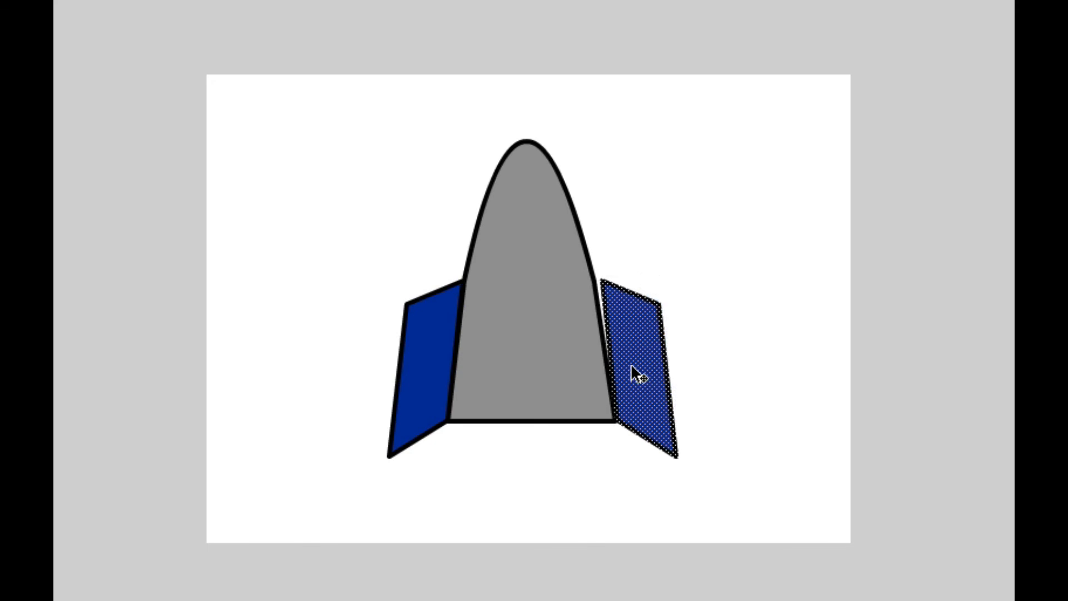
{"action": "key", "text": "Down"}
{"action": "key", "text": "Down"}
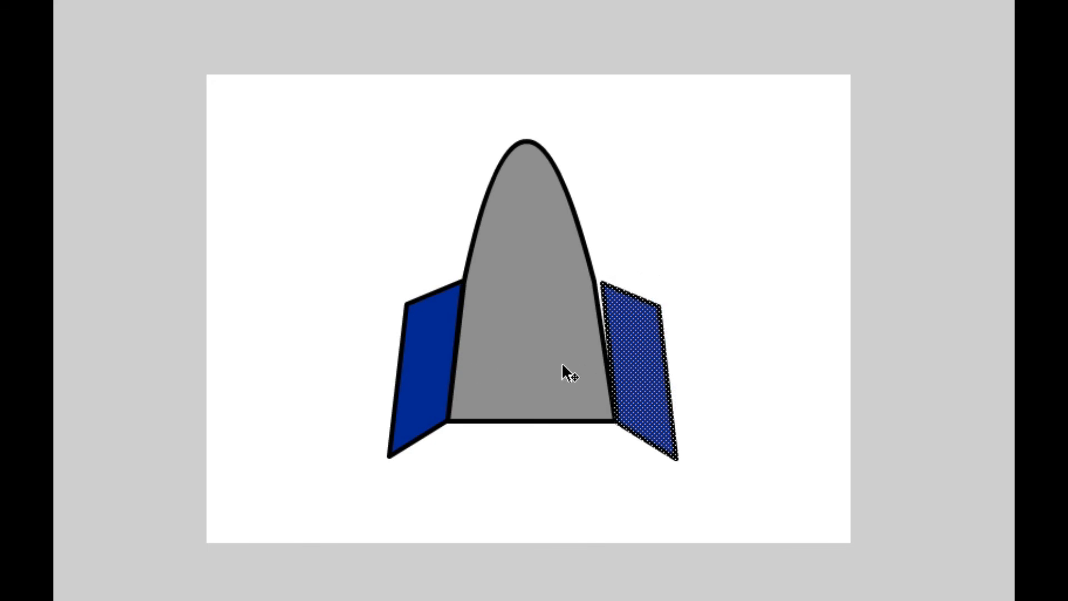
- Pull the rocket body's right side corner outward to meet the upper inner corner of the right fin
{"action": "left_click", "coordinate": [593, 294]}
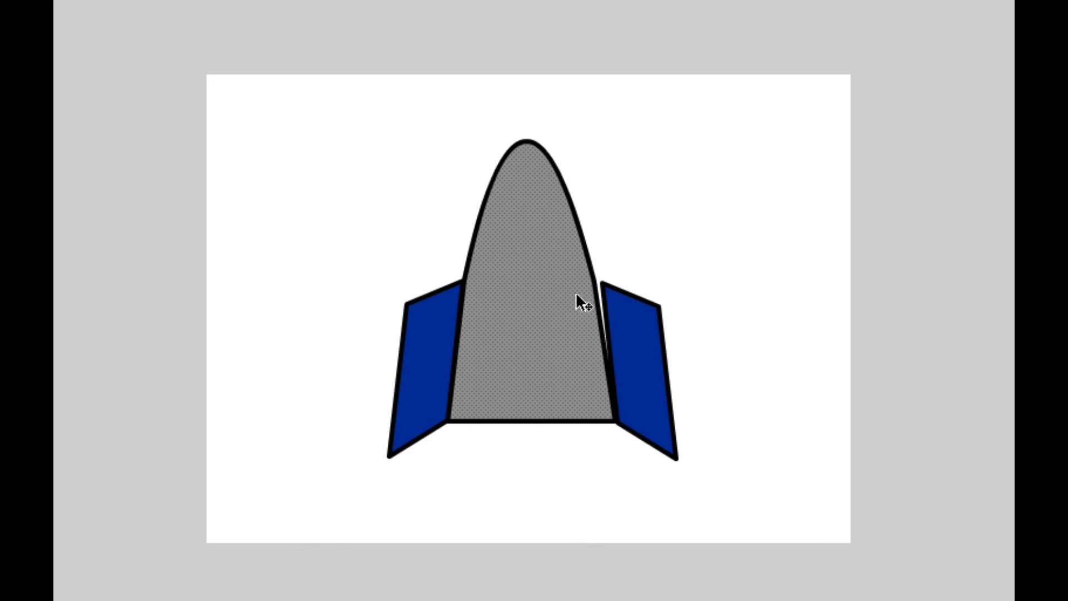
{"action": "left_click", "coordinate": [580, 301]}
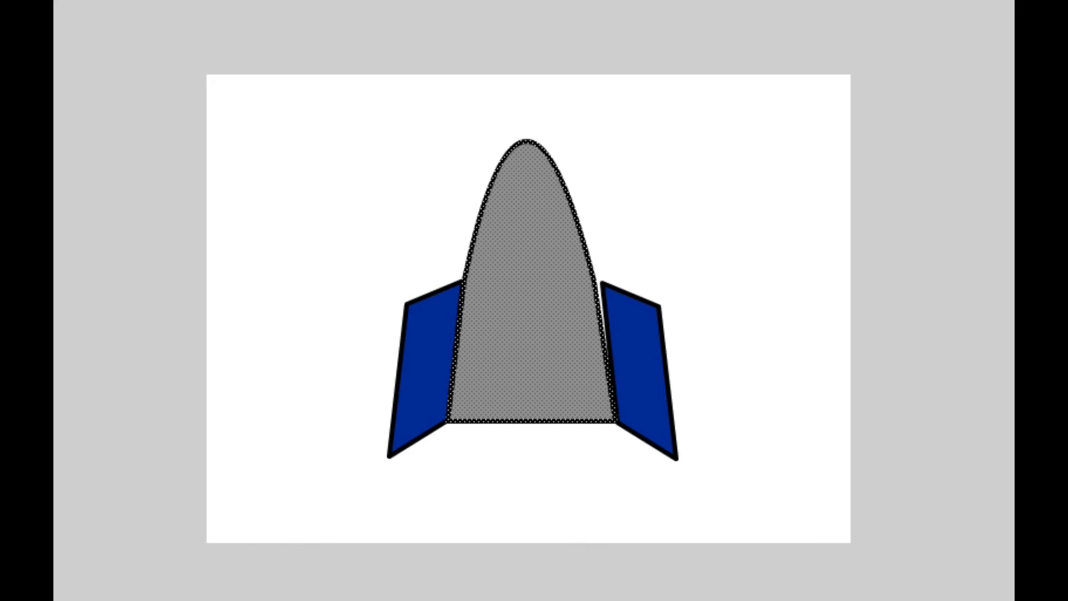
{"action": "left_click", "coordinate": [602, 271]}
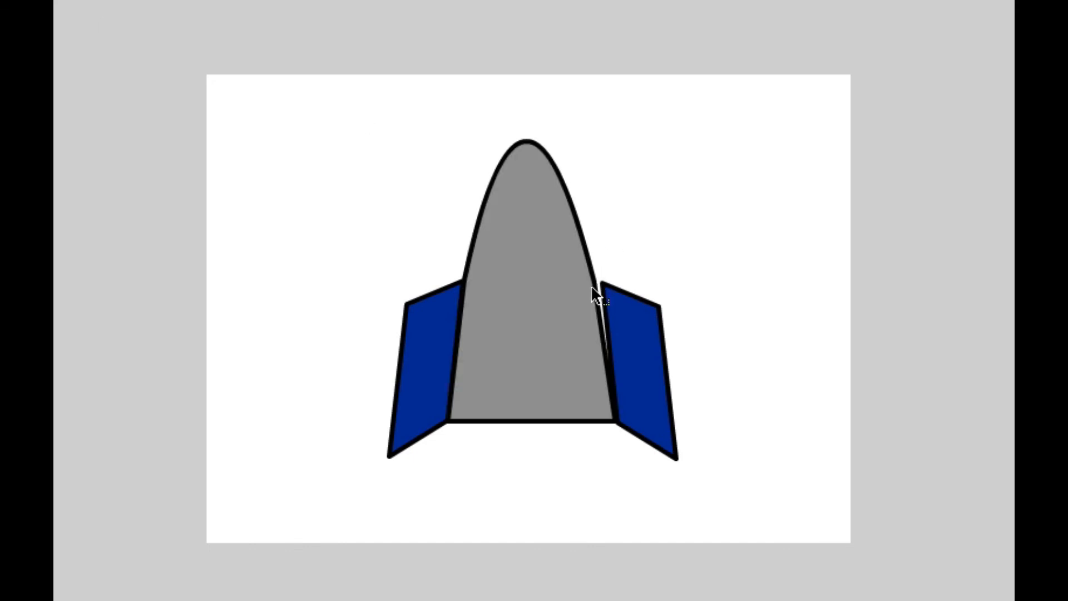
{"action": "key", "text": "ctrl+a"}
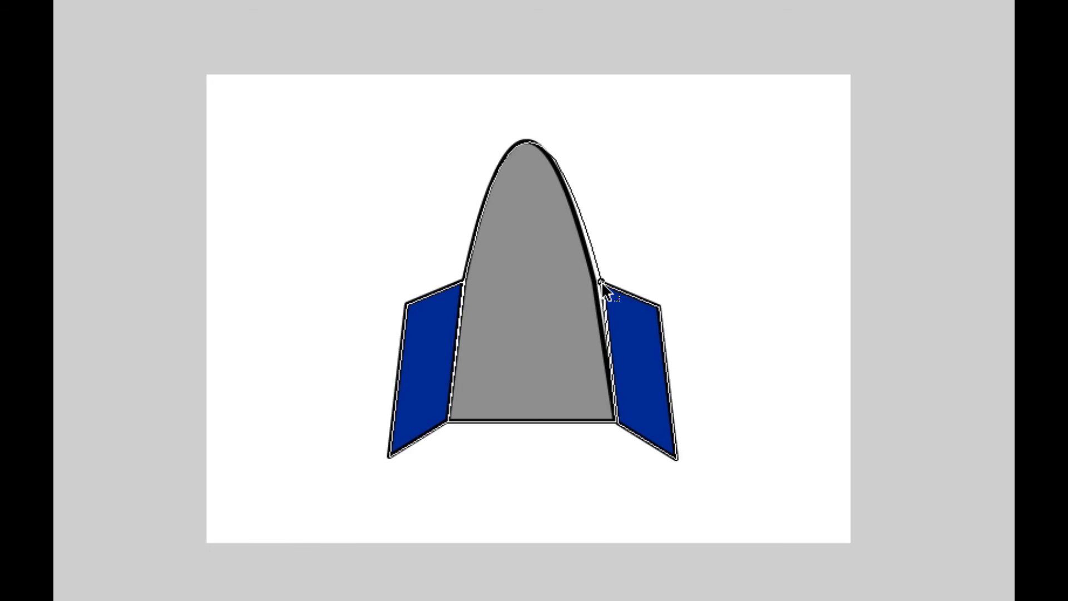
{"action": "key", "text": "Escape"}
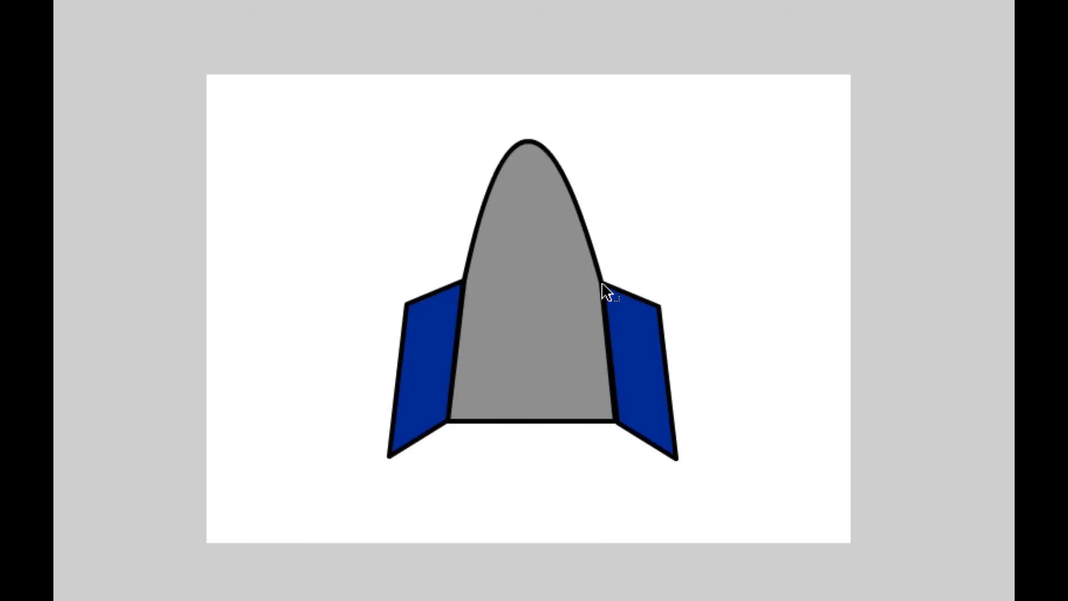
- Select the right fin with its outline and shift it slightly left, flush with the body's edge
{"action": "left_click", "coordinate": [529, 143]}
{"action": "left_click", "coordinate": [637, 349]}
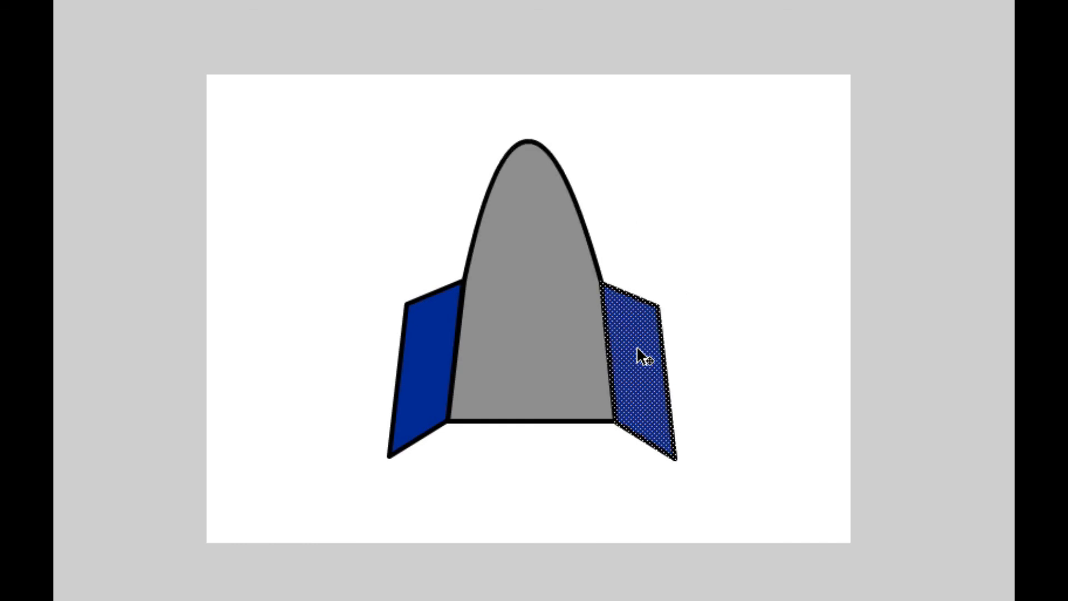
{"action": "left_click", "coordinate": [555, 453]}
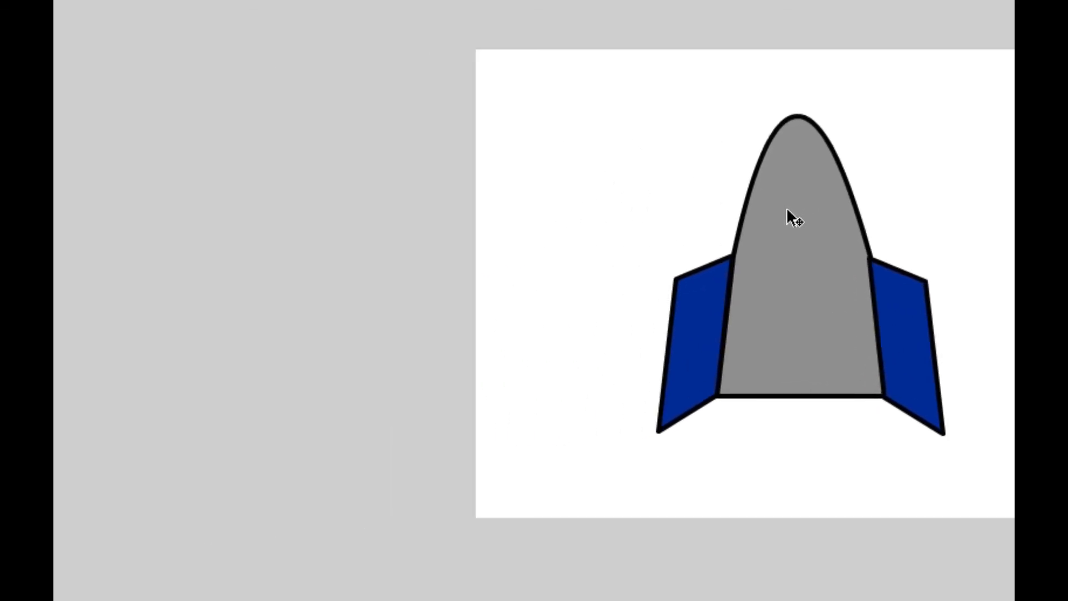
- Set the fill colour to dark gray #333333 and draw a circle with the Oval tool in the empty area left of the rocket's nose
{"action": "left_click", "coordinate": [73, 426]}
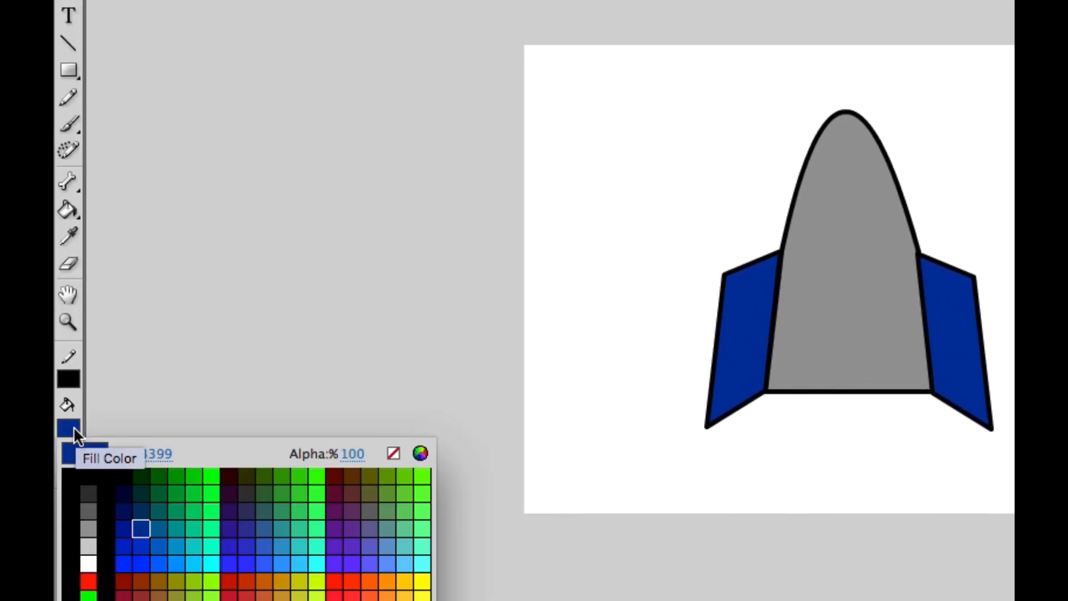
{"action": "left_click", "coordinate": [88, 493]}
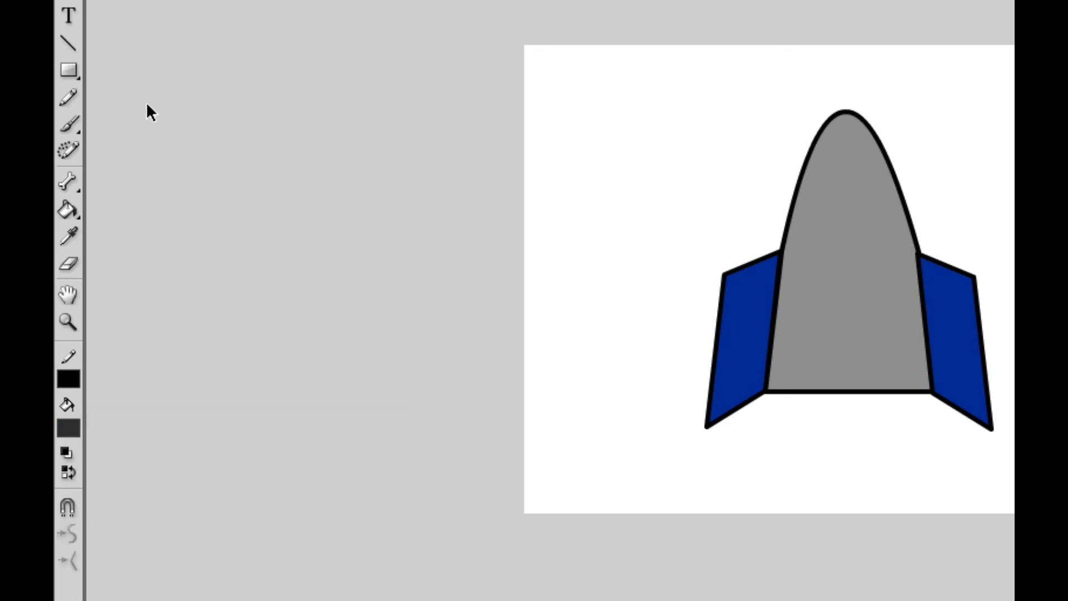
{"action": "left_click_drag", "start_coordinate": [69, 68], "coordinate": [157, 98]}
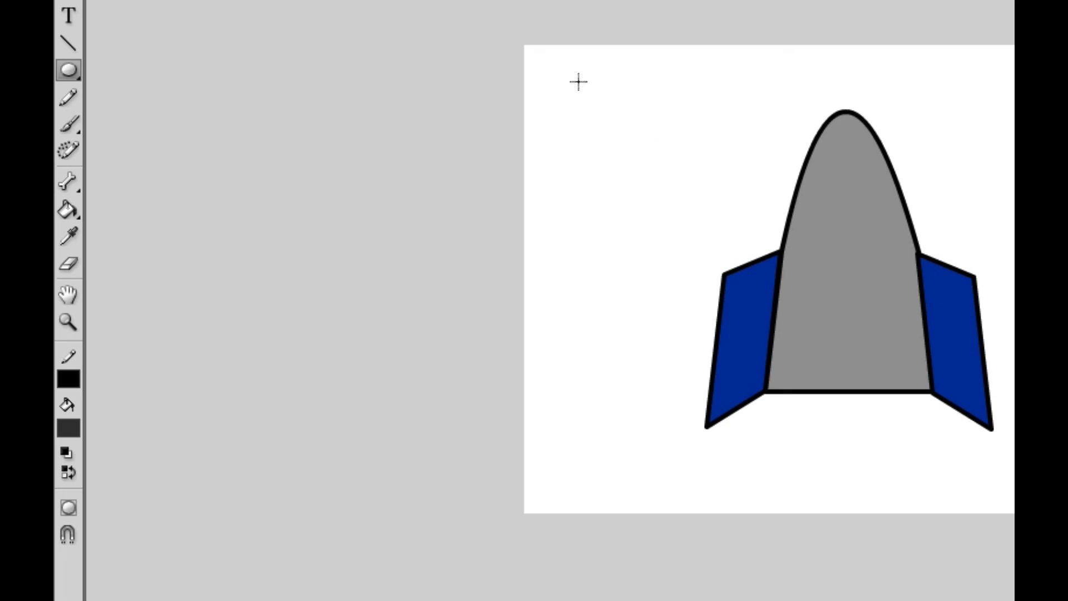
{"action": "mouse_move", "coordinate": [578, 82]}
{"action": "left_mouse_down"}
{"action": "mouse_move", "coordinate": [604, 147]}
{"action": "mouse_move", "coordinate": [652, 176]}
{"action": "left_mouse_up"}
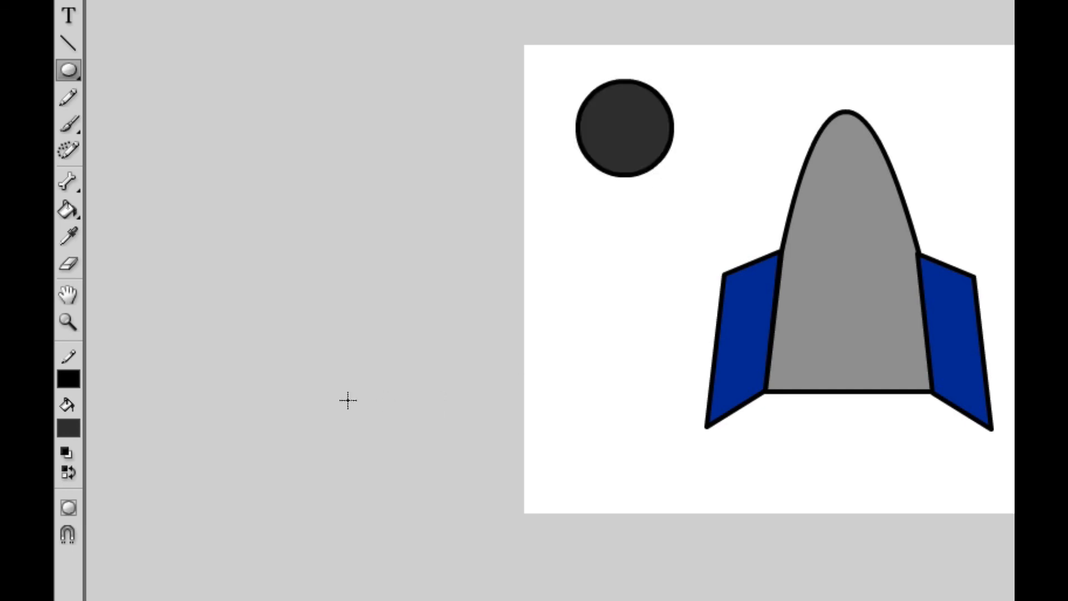
- Set the fill colour to light blue and draw a smaller circle below the dark gray one
{"action": "left_click", "coordinate": [70, 429]}
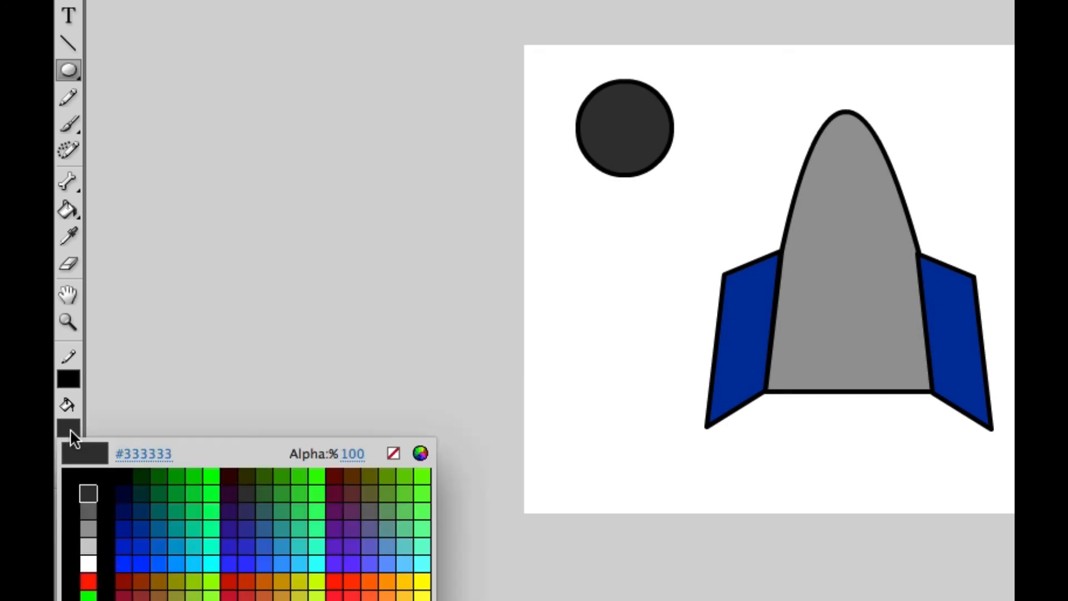
{"action": "left_click", "coordinate": [206, 558]}
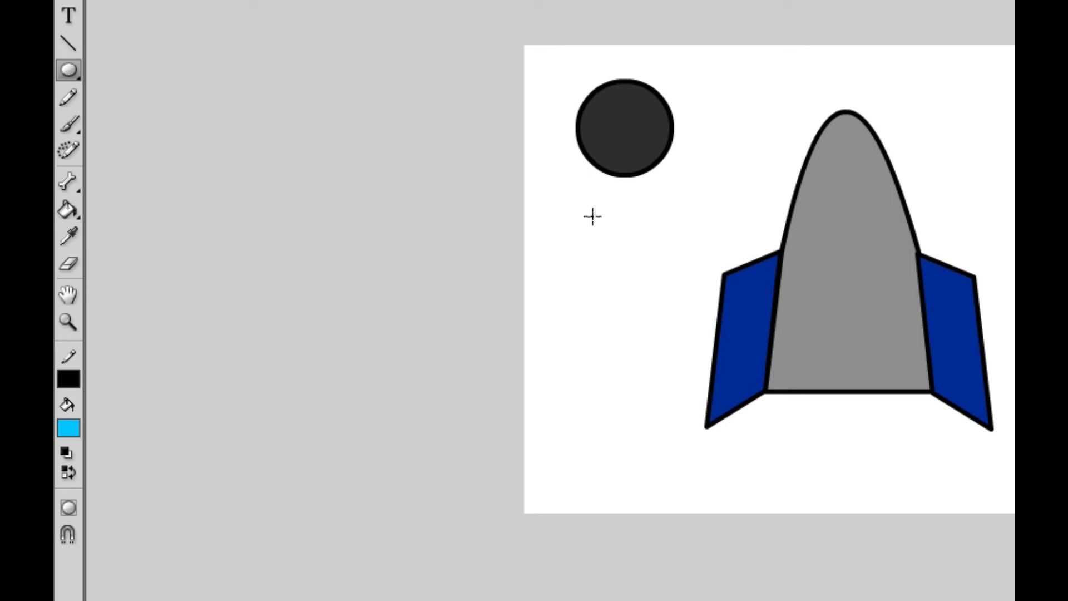
{"action": "left_click_drag", "start_coordinate": [593, 217], "coordinate": [634, 279]}
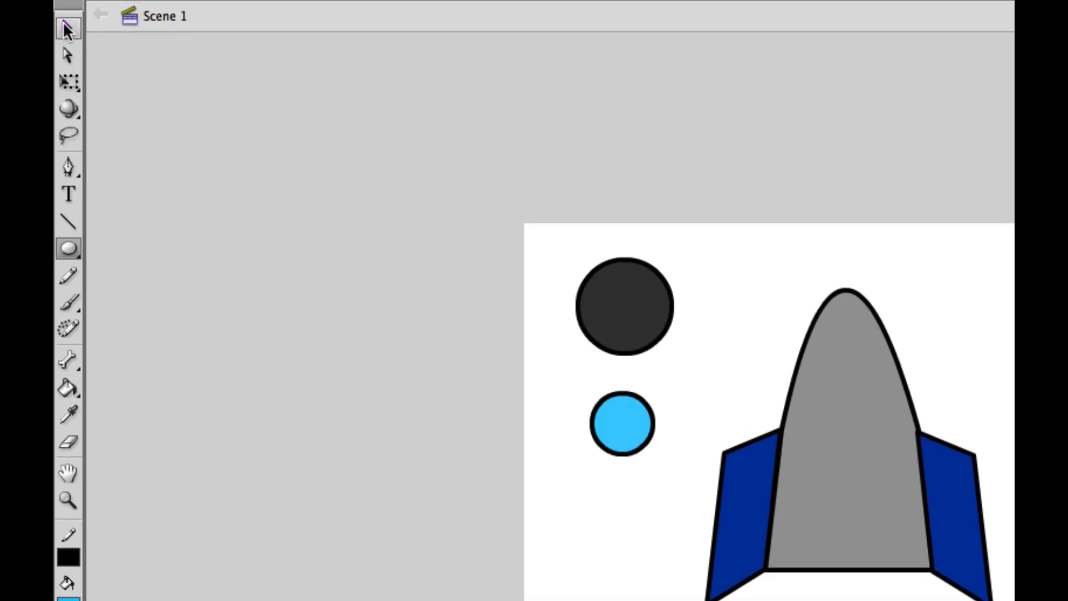
- Move the light blue circle with its outline onto the centre of the dark gray circle
{"action": "left_click", "coordinate": [67, 31]}
{"action": "double_click", "coordinate": [622, 437]}
{"action": "left_click_drag", "start_coordinate": [632, 439], "coordinate": [626, 307]}
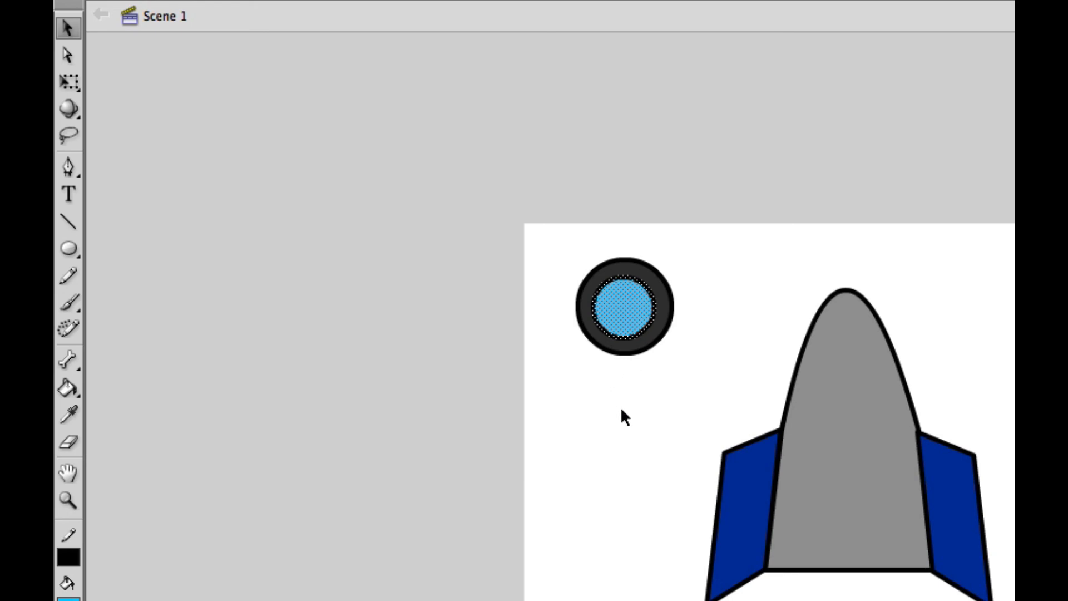
{"action": "key", "text": "Right"}
{"action": "key", "text": "Right"}
- Select both concentric circles together and place them in the middle of the rocket body as a window
{"action": "key", "text": "super+Return"}
{"action": "left_click_drag", "start_coordinate": [264, 65], "coordinate": [394, 220]}
{"action": "left_click_drag", "start_coordinate": [333, 175], "coordinate": [549, 294]}
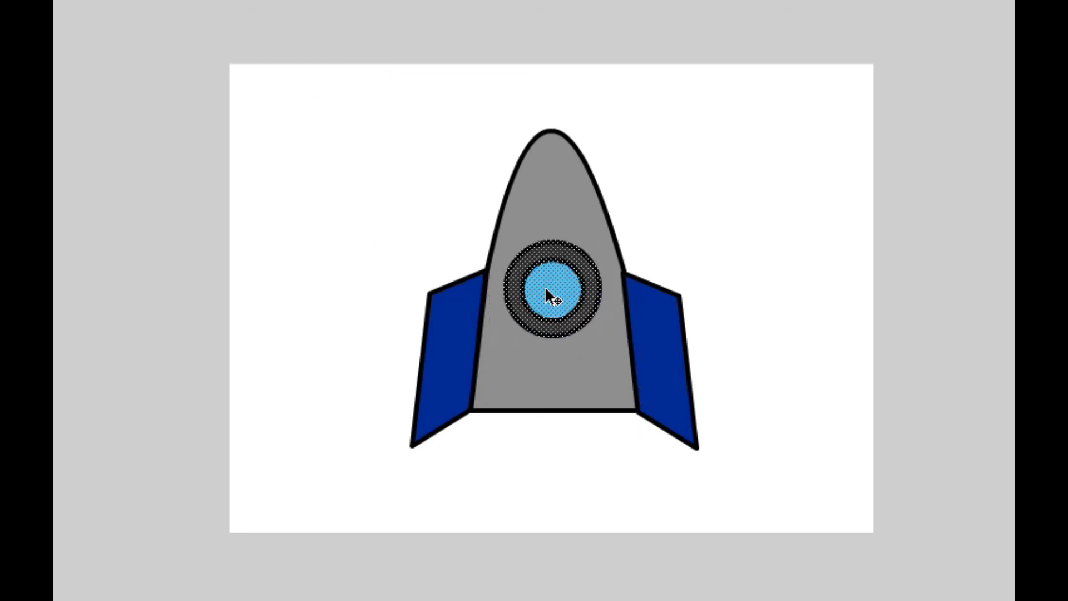
{"action": "left_click", "coordinate": [639, 138]}
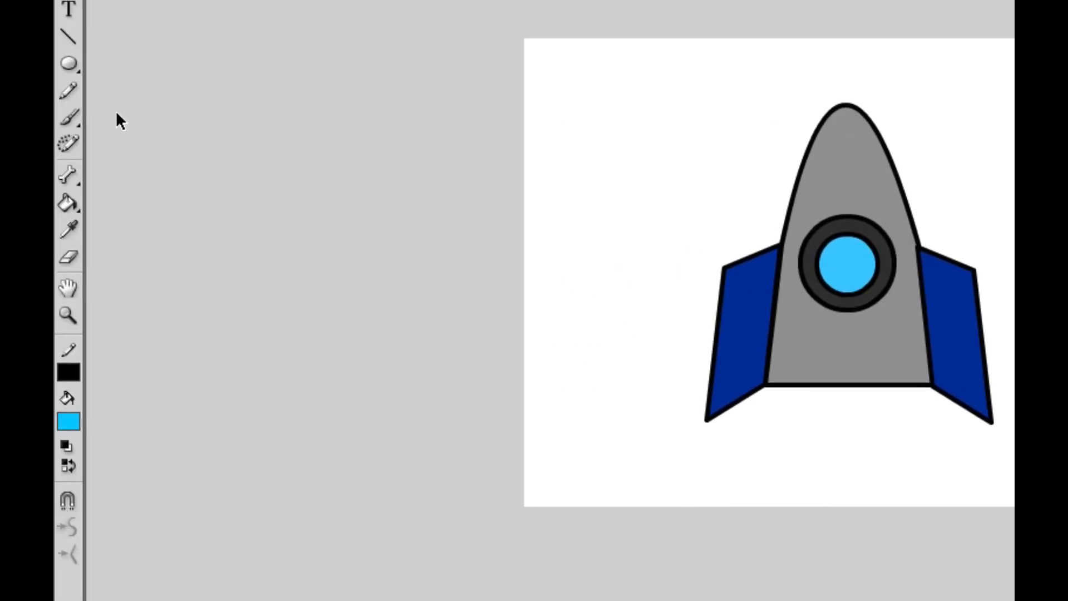
- Draw a narrow upright rectangle with a dark gray fill in the empty area left of the rocket's nose
{"action": "left_click", "coordinate": [71, 61]}
{"action": "left_click", "coordinate": [168, 65]}
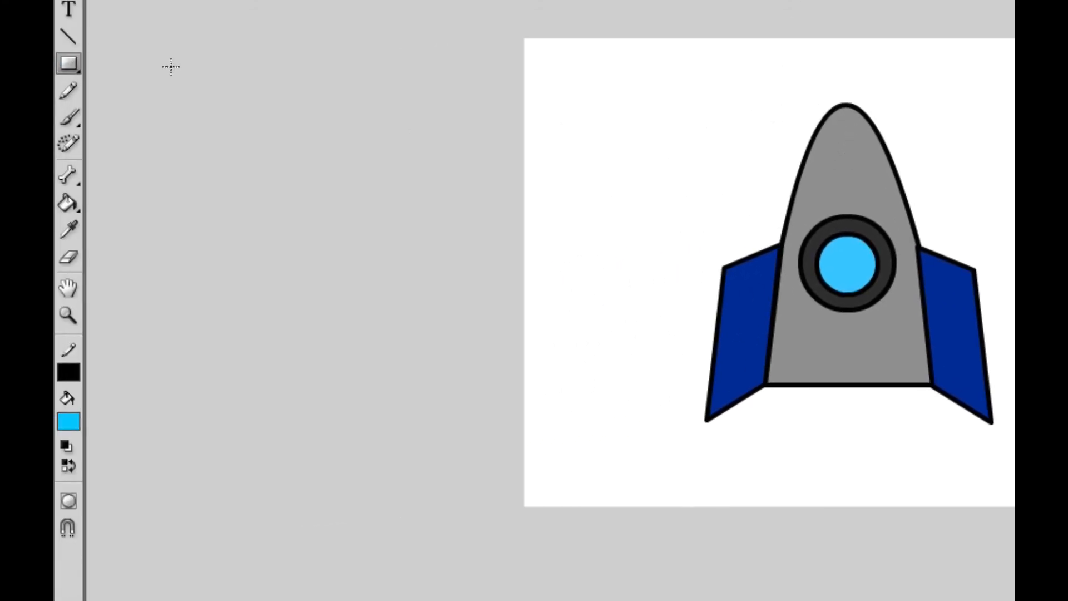
{"action": "left_click", "coordinate": [57, 425]}
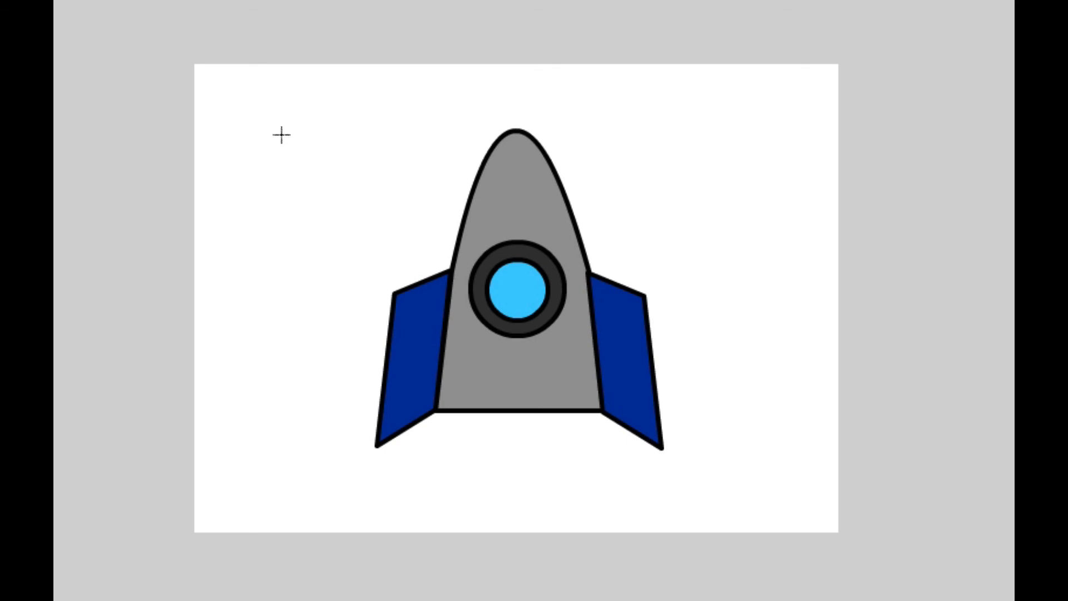
{"action": "left_click_drag", "start_coordinate": [281, 135], "coordinate": [296, 205]}
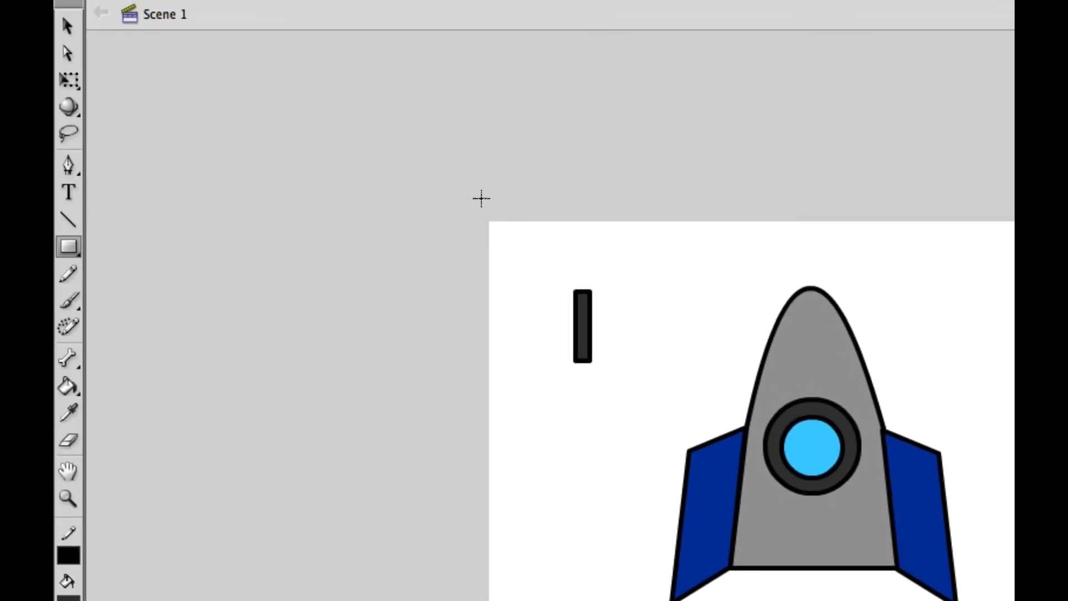
- Delete the rectangle's upper right anchor point and centre the remaining top point over the base to form a spike
{"action": "left_click", "coordinate": [66, 57]}
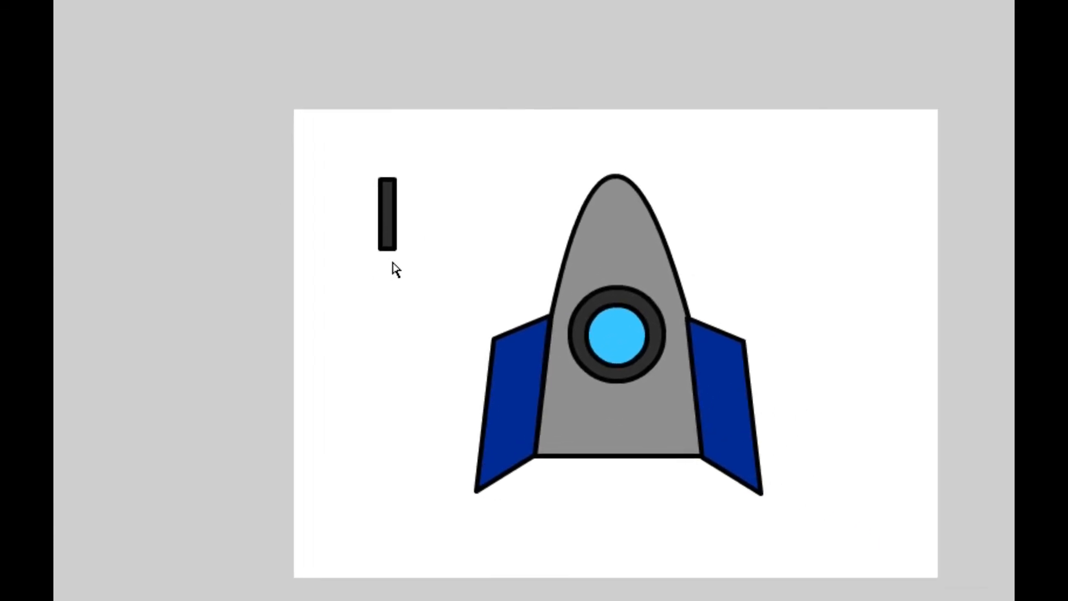
{"action": "left_click", "coordinate": [313, 177]}
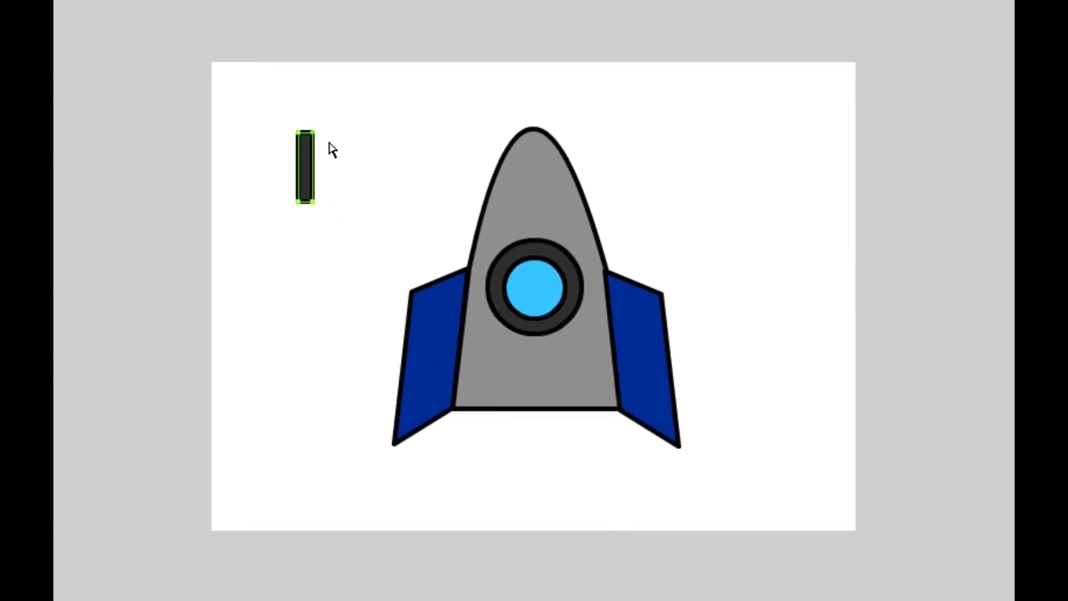
{"action": "key", "text": "Delete"}
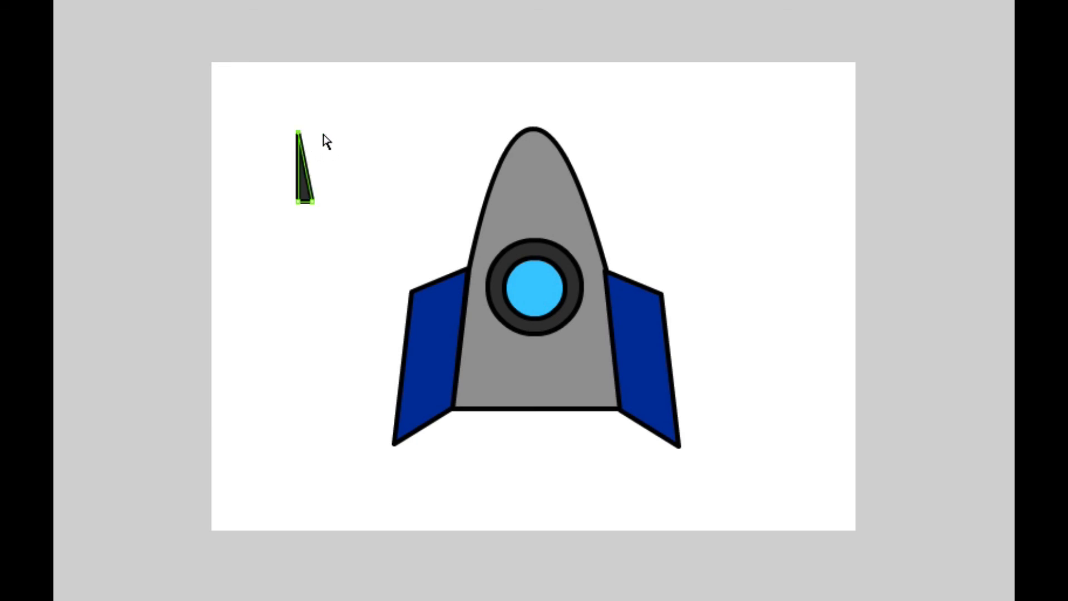
{"action": "key", "text": "Right"}
{"action": "key", "text": "Right"}
{"action": "key", "text": "Right"}
{"action": "key", "text": "Right"}
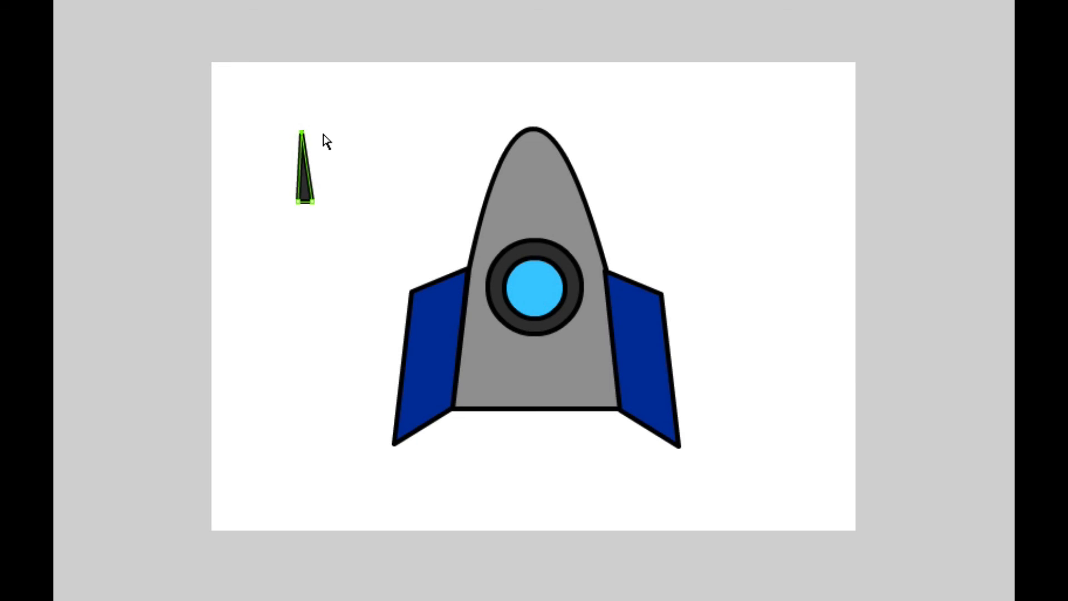
{"action": "key", "text": "Right"}
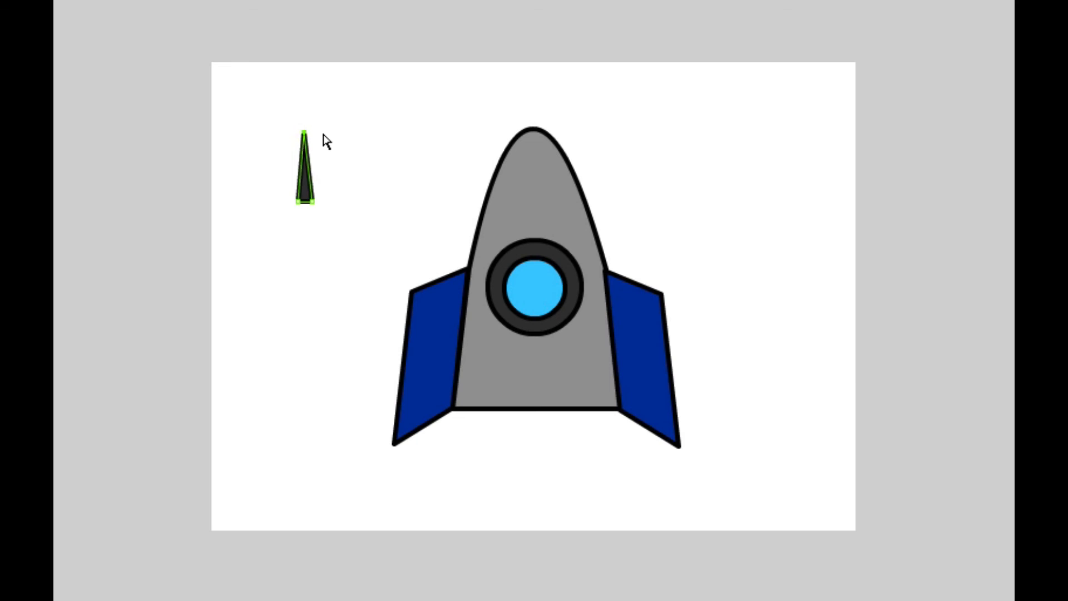
- Move the dark gray spike onto the tip of the rocket's nose
{"action": "left_click", "coordinate": [307, 188]}
{"action": "left_click_drag", "start_coordinate": [312, 192], "coordinate": [535, 118]}
{"action": "left_click", "coordinate": [557, 119]}
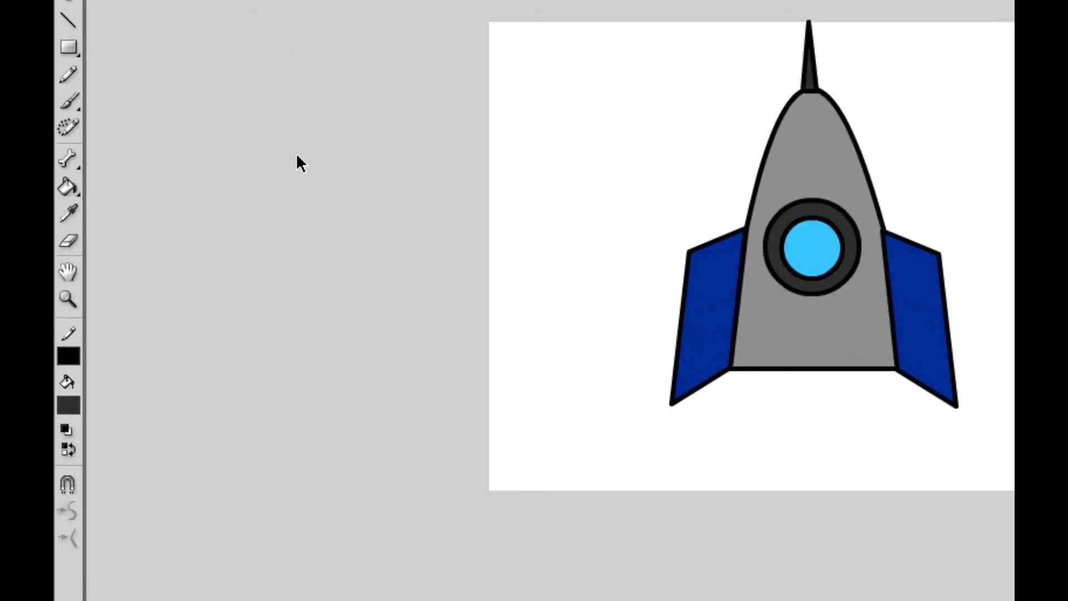
- Set the fill colour to red and draw a square in the empty area left of the rocket
{"action": "left_click", "coordinate": [67, 48]}
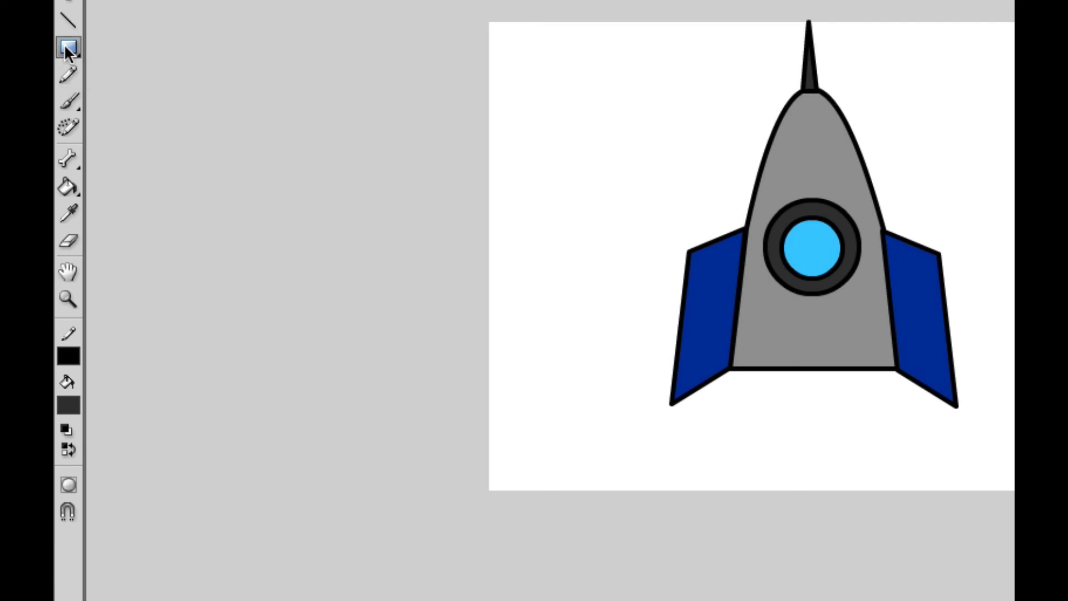
{"action": "left_click", "coordinate": [68, 404]}
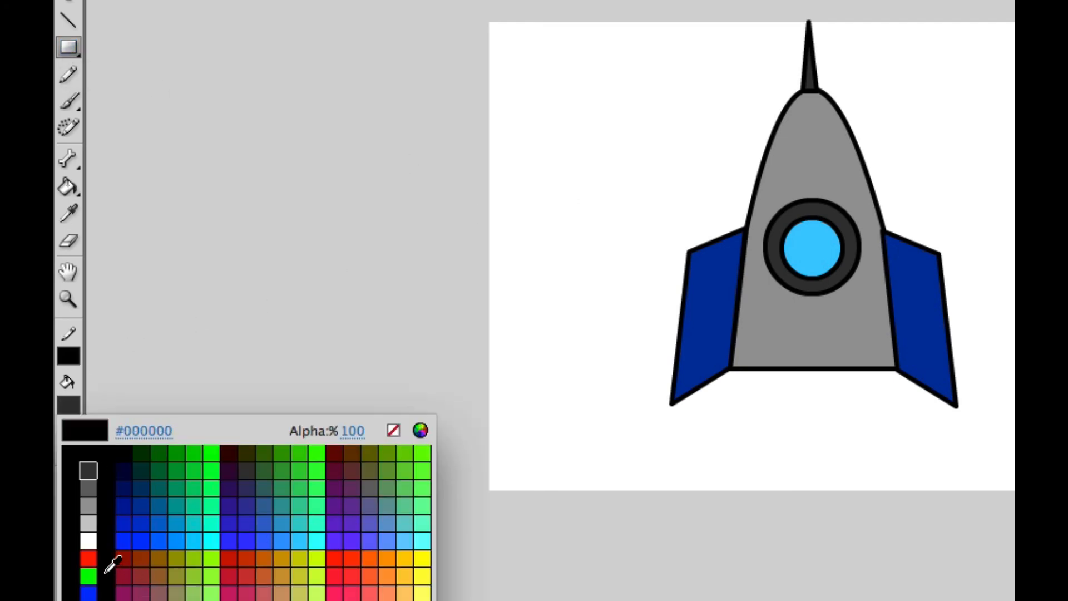
{"action": "left_click", "coordinate": [87, 560]}
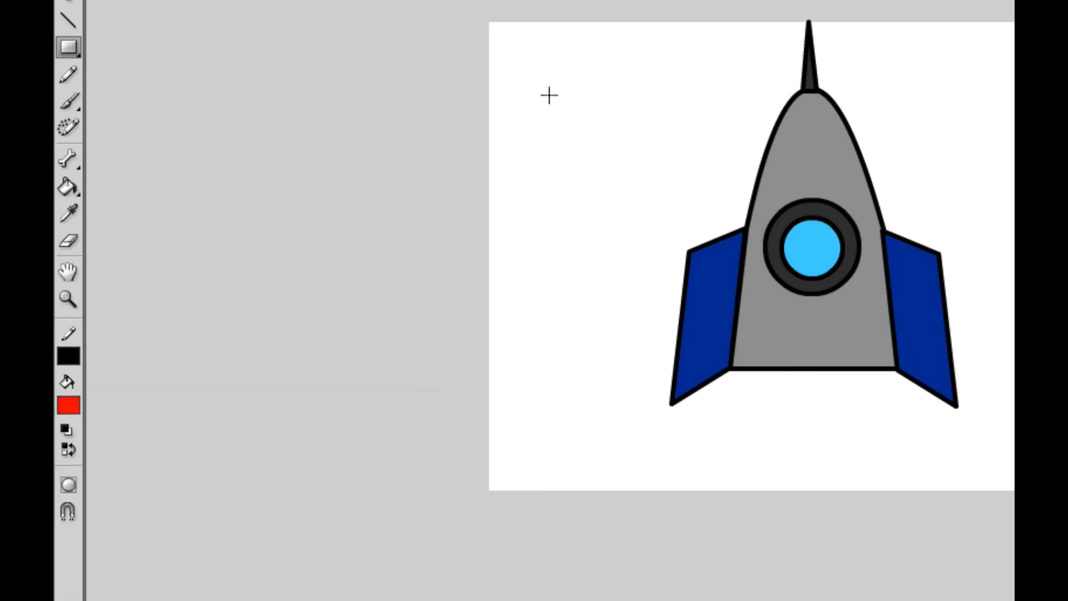
{"action": "left_click_drag", "start_coordinate": [549, 97], "coordinate": [652, 198]}
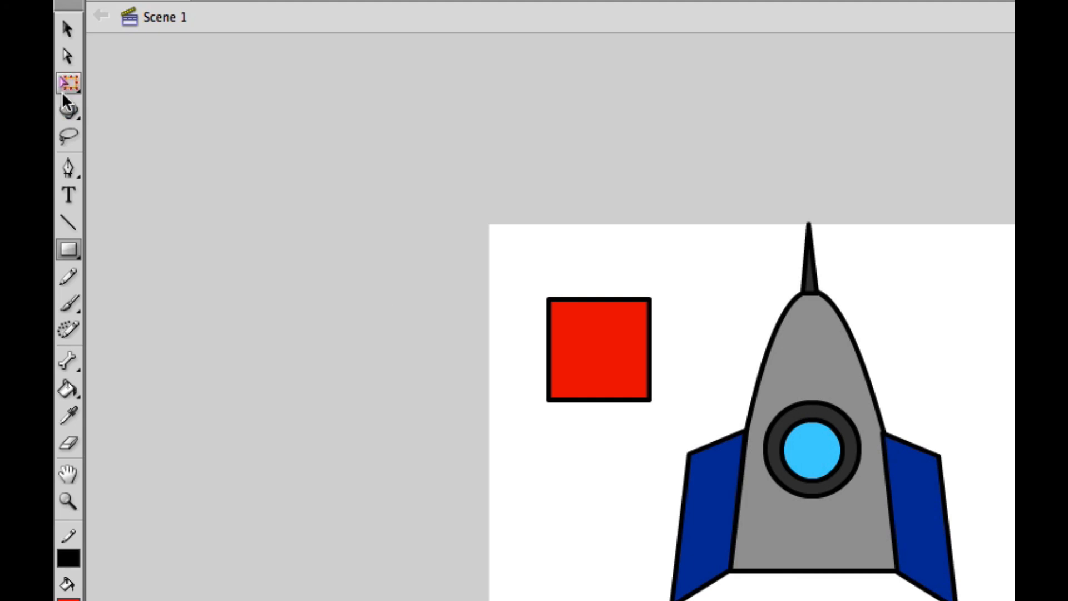
- Turn the red square into a downward-pointing triangle by deleting its lower right anchor point, and bow both slanted sides outward
{"action": "left_click", "coordinate": [68, 58]}
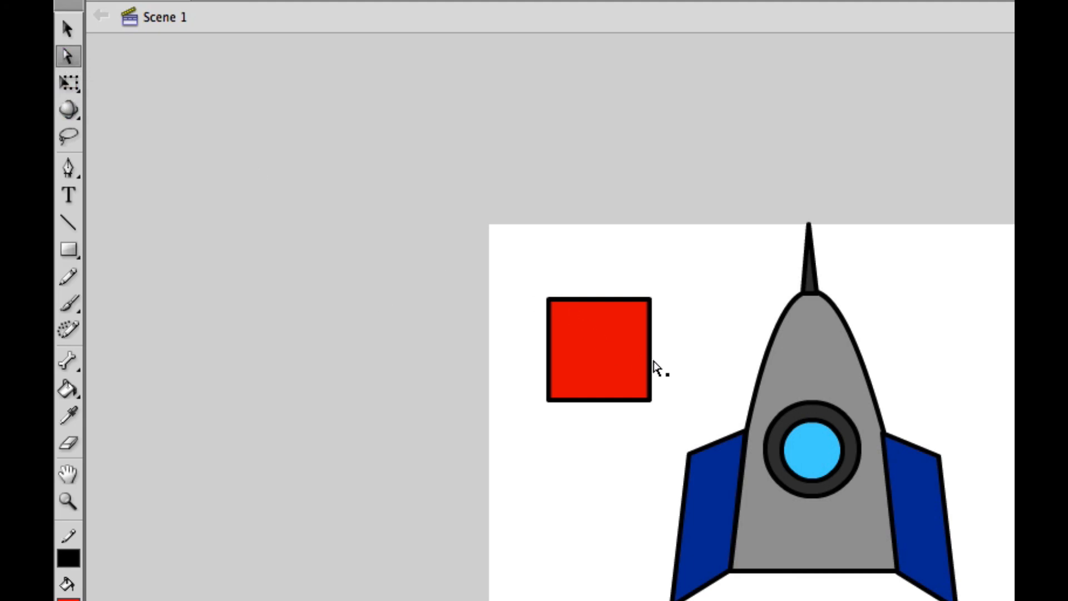
{"action": "left_click", "coordinate": [645, 369]}
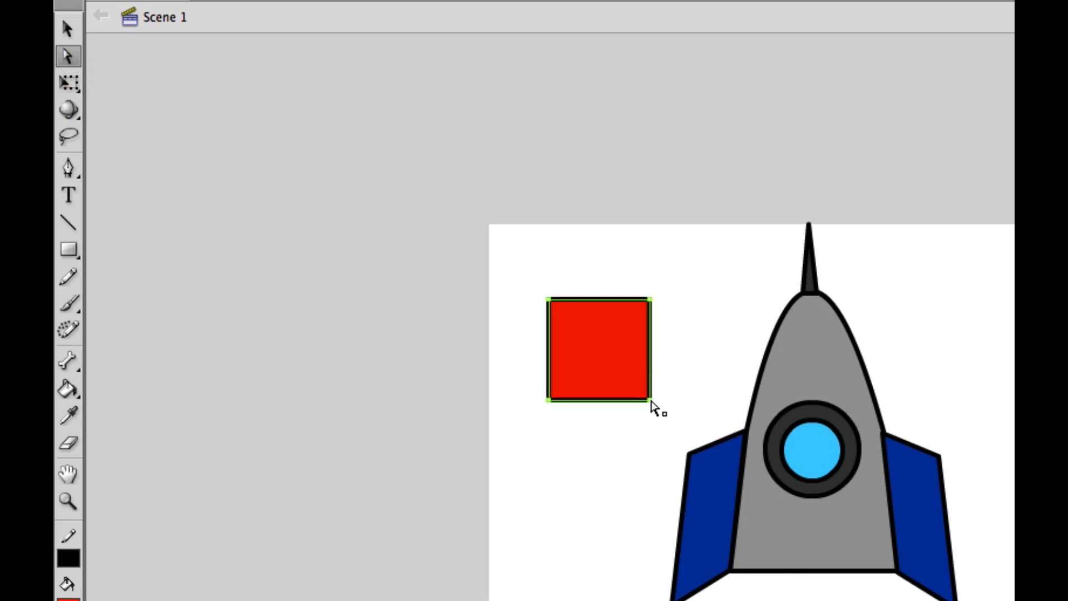
{"action": "left_click", "coordinate": [651, 400]}
{"action": "key", "text": "Delete"}
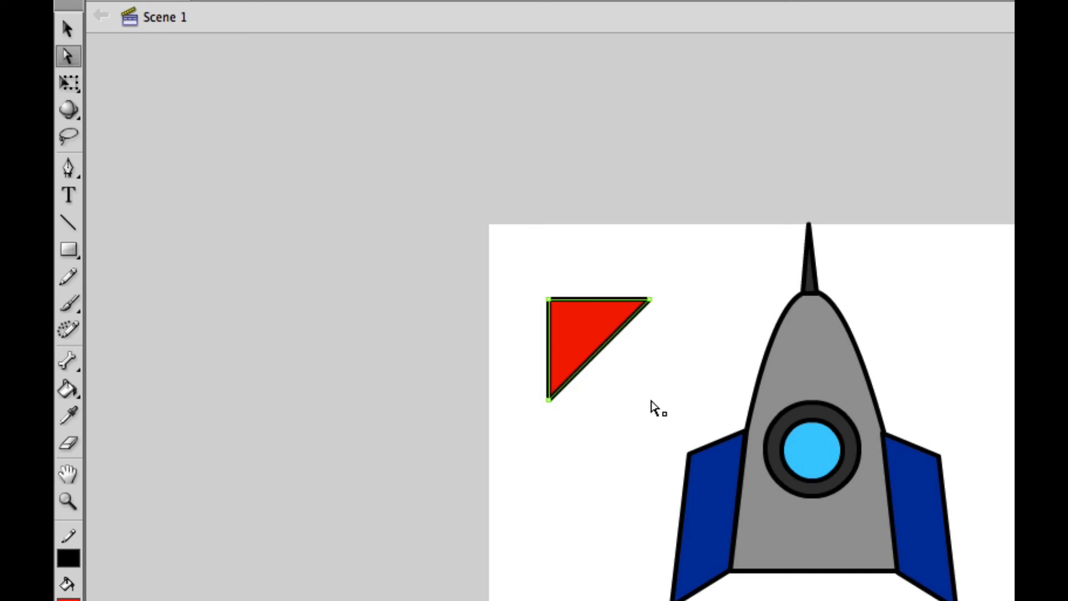
{"action": "left_click_drag", "start_coordinate": [548, 401], "coordinate": [596, 414]}
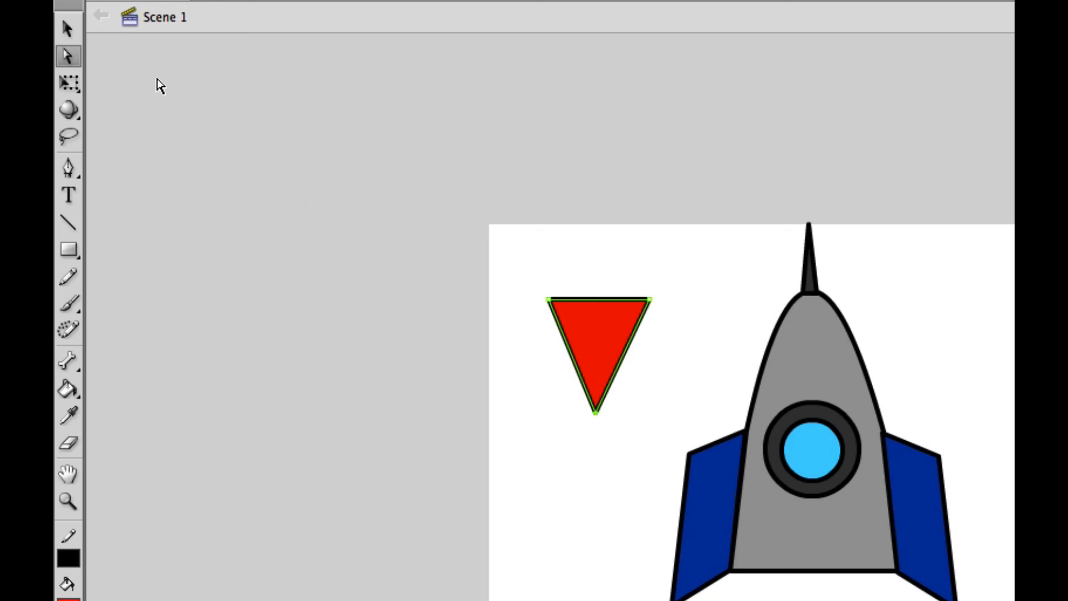
{"action": "left_click", "coordinate": [67, 28]}
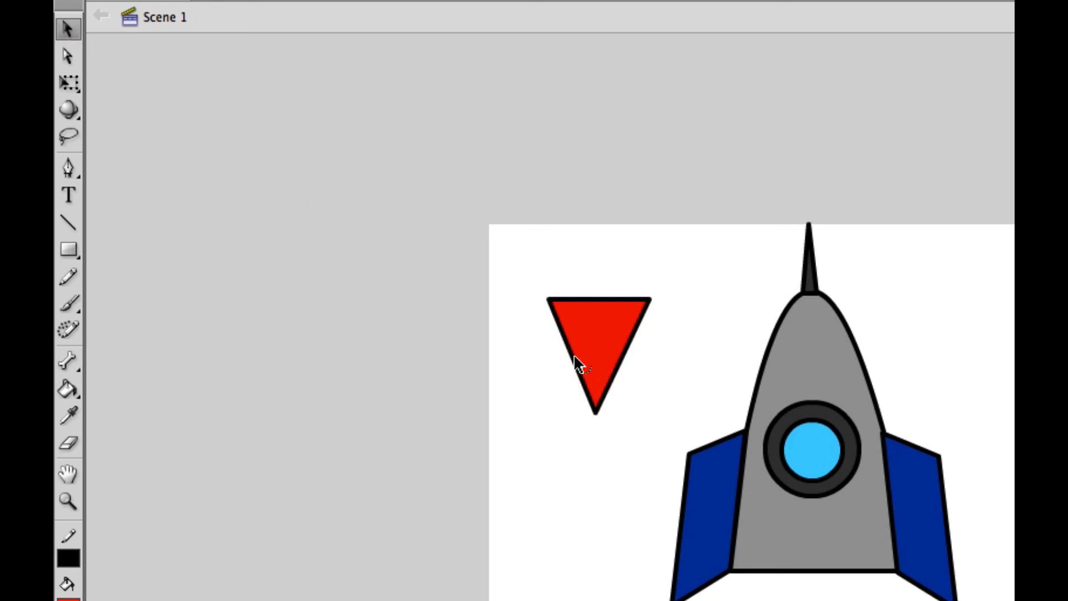
{"action": "left_click_drag", "start_coordinate": [576, 363], "coordinate": [635, 367]}
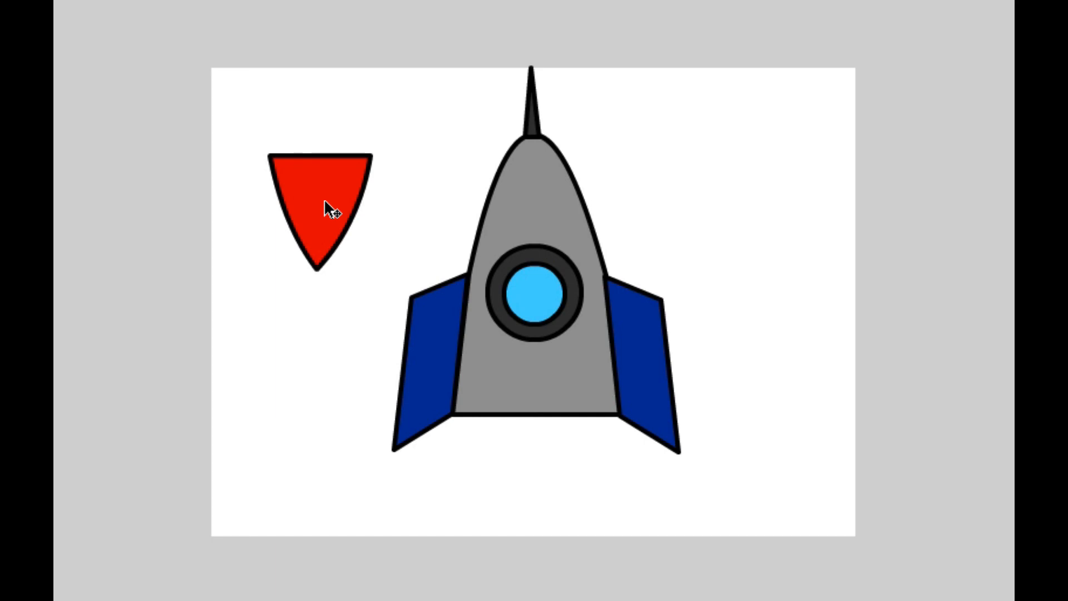
- Move the whole red flame shape beneath the rocket and nudge it until it sits centred against the body's bottom edge
{"action": "left_click", "coordinate": [326, 202]}
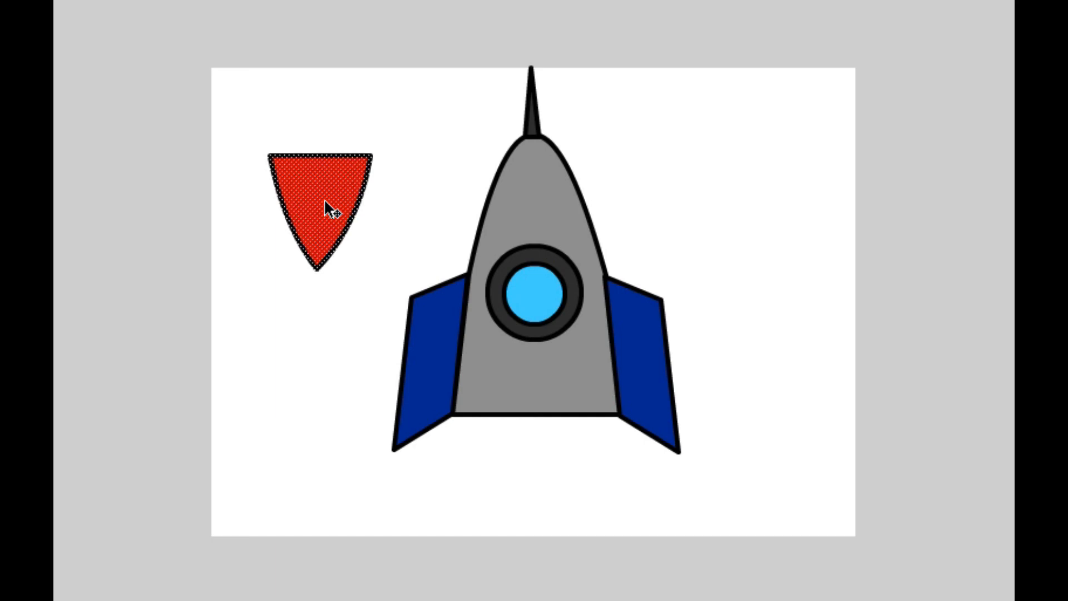
{"action": "left_click_drag", "start_coordinate": [329, 211], "coordinate": [545, 466]}
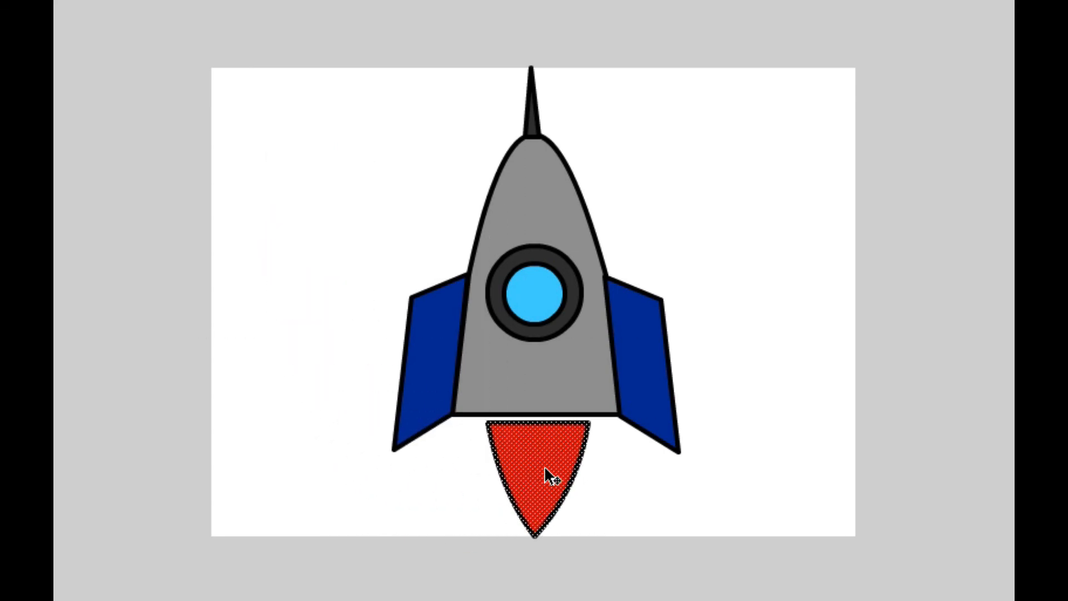
{"action": "key", "text": "Up"}
{"action": "key", "text": "Up"}
{"action": "key", "text": "Up"}
{"action": "key", "text": "Up"}
{"action": "key", "text": "Up"}
{"action": "key", "text": "Up"}
{"action": "key", "text": "Up"}
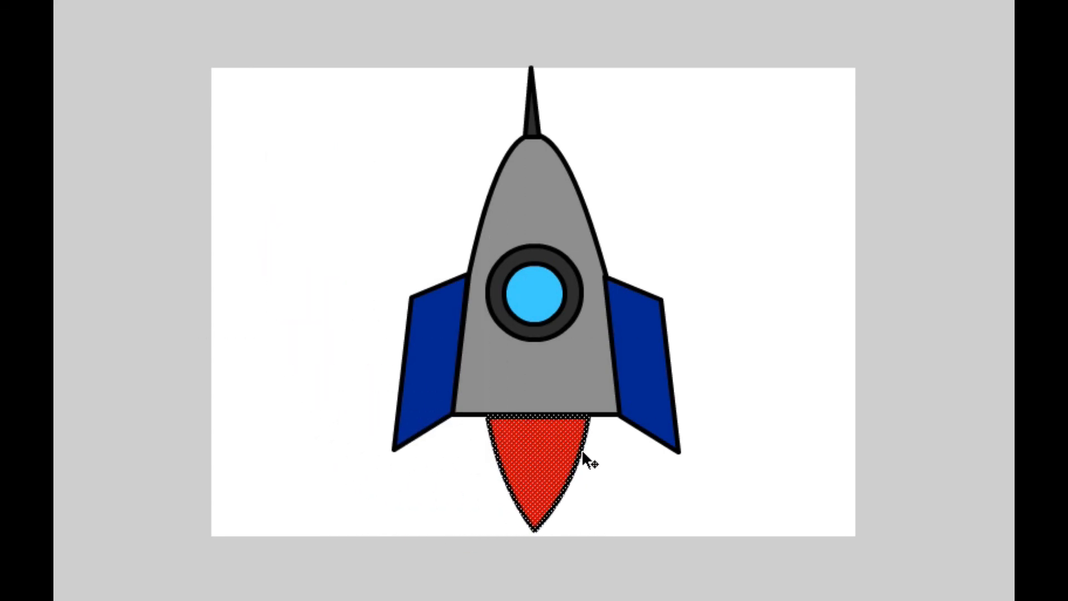
{"action": "key", "text": "Up"}
{"action": "key", "text": "Left"}
{"action": "key", "text": "Left"}
{"action": "key", "text": "Left"}
{"action": "key", "text": "Left"}
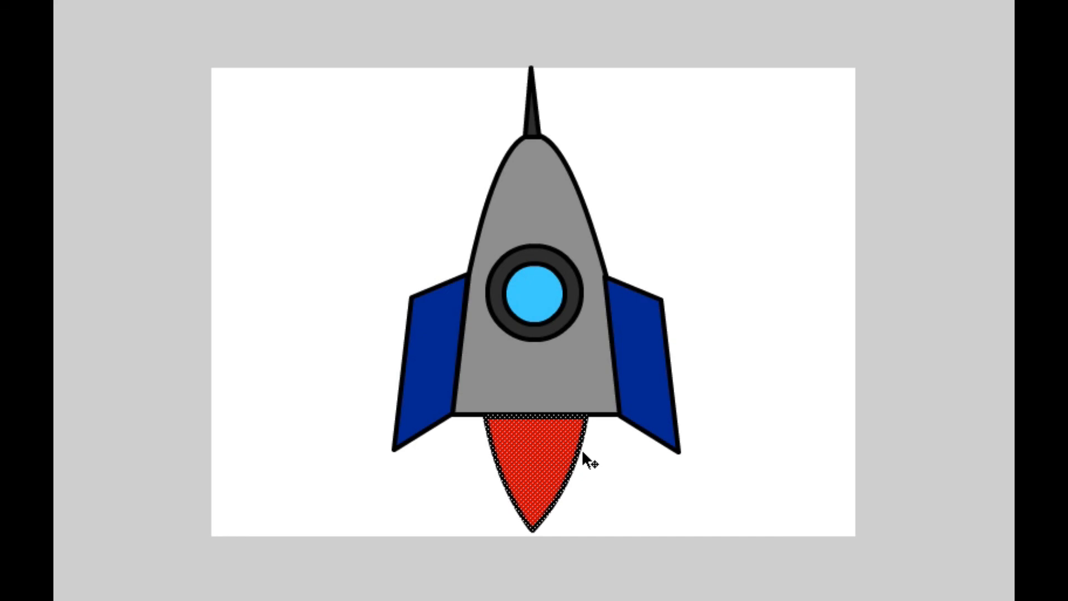
{"action": "key", "text": "Up"}
{"action": "left_click", "coordinate": [620, 469]}
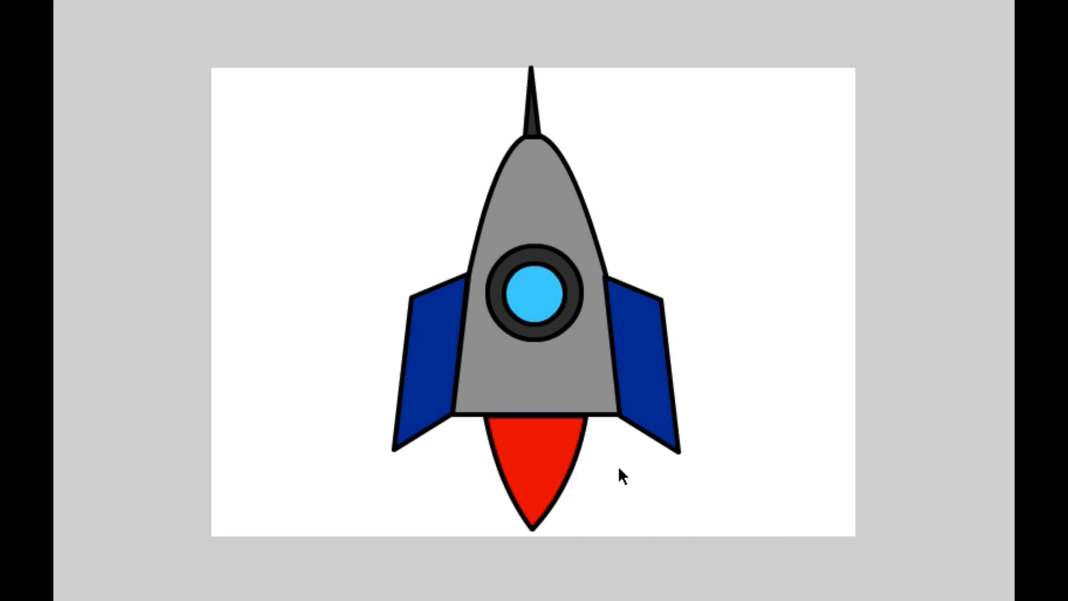
- Duplicate the flame's red fill without its outline into the empty area left of the rocket and scale the copy down
{"action": "left_click", "coordinate": [532, 465]}
{"action": "key", "text": "ctrl+v"}
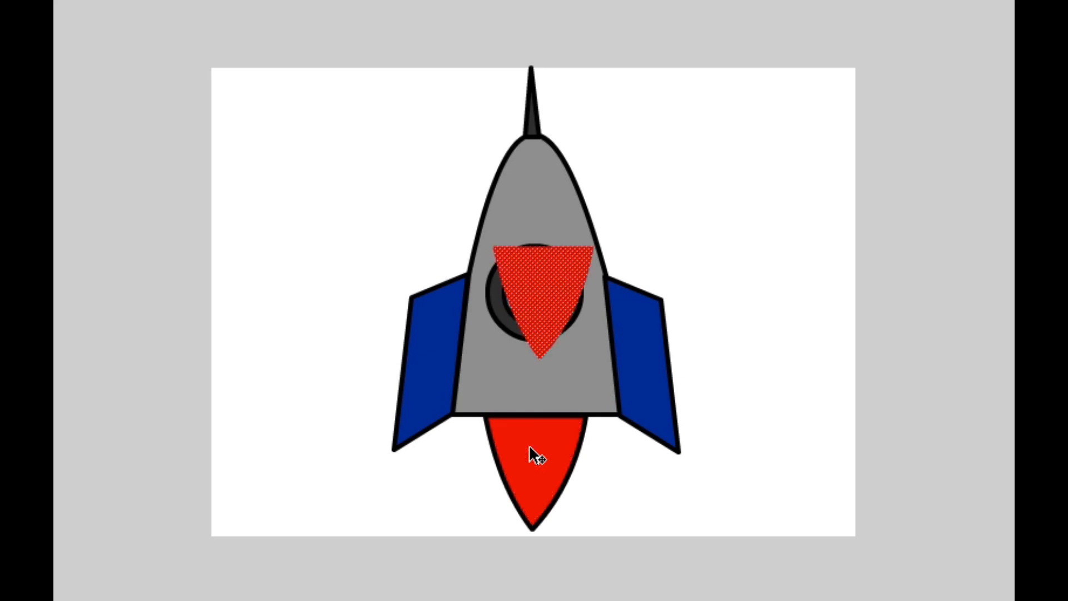
{"action": "left_click_drag", "start_coordinate": [544, 281], "coordinate": [319, 230]}
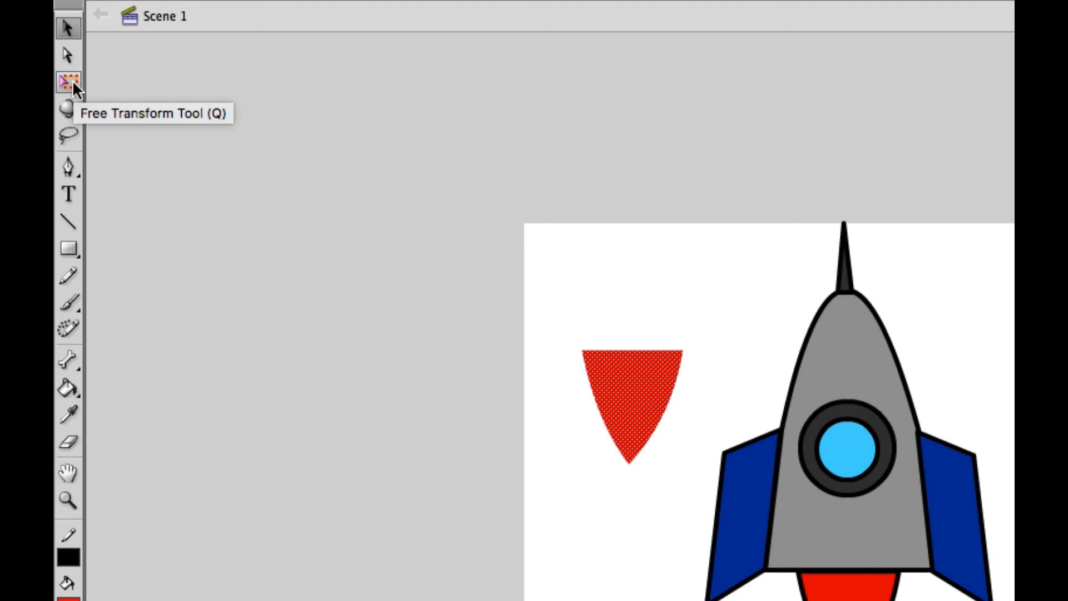
{"action": "left_click", "coordinate": [73, 82]}
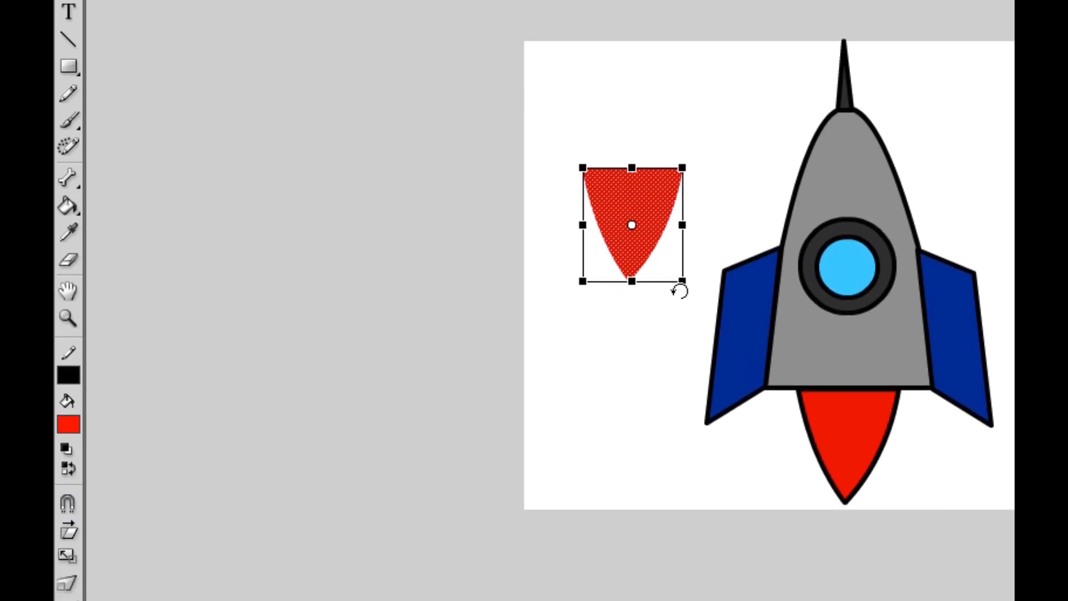
{"action": "left_click_drag", "start_coordinate": [680, 283], "coordinate": [650, 246]}
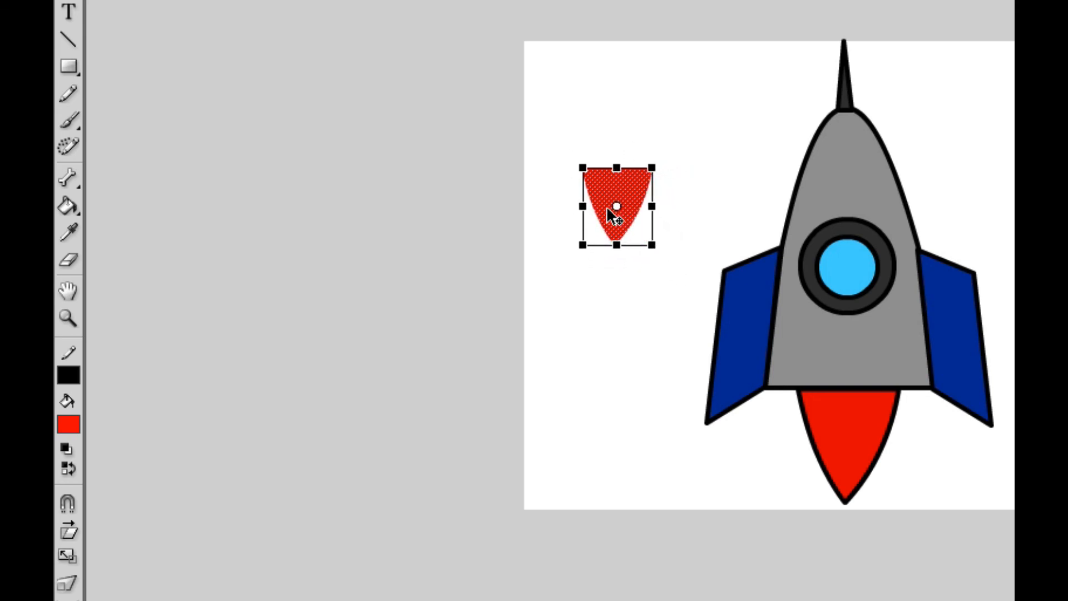
- Recolour the smaller flame copy orange and centre it inside the red flame, against the rocket's base
{"action": "left_click", "coordinate": [64, 425]}
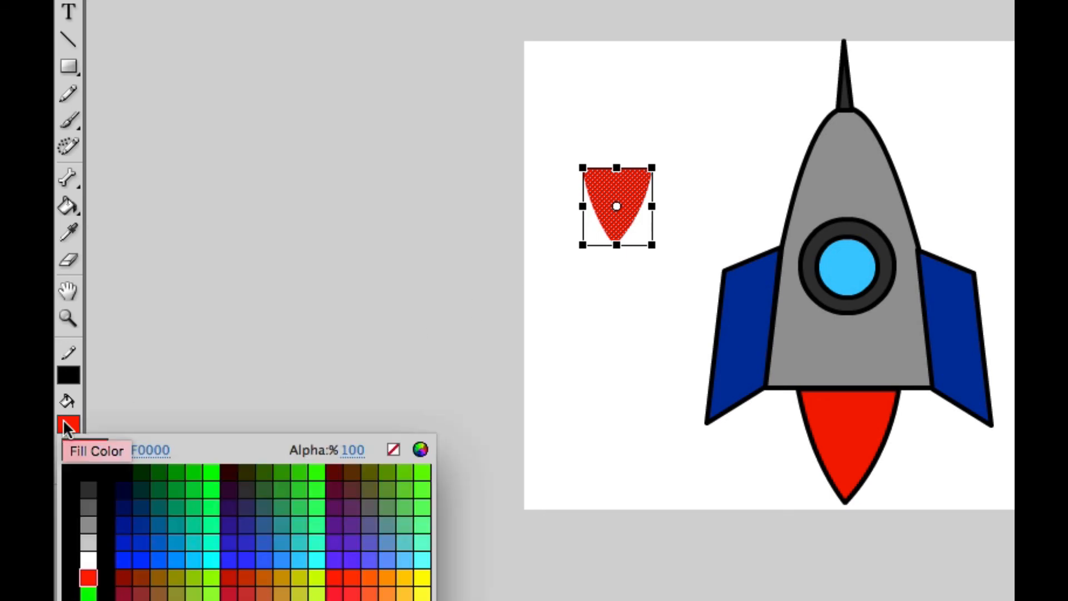
{"action": "left_click", "coordinate": [390, 579]}
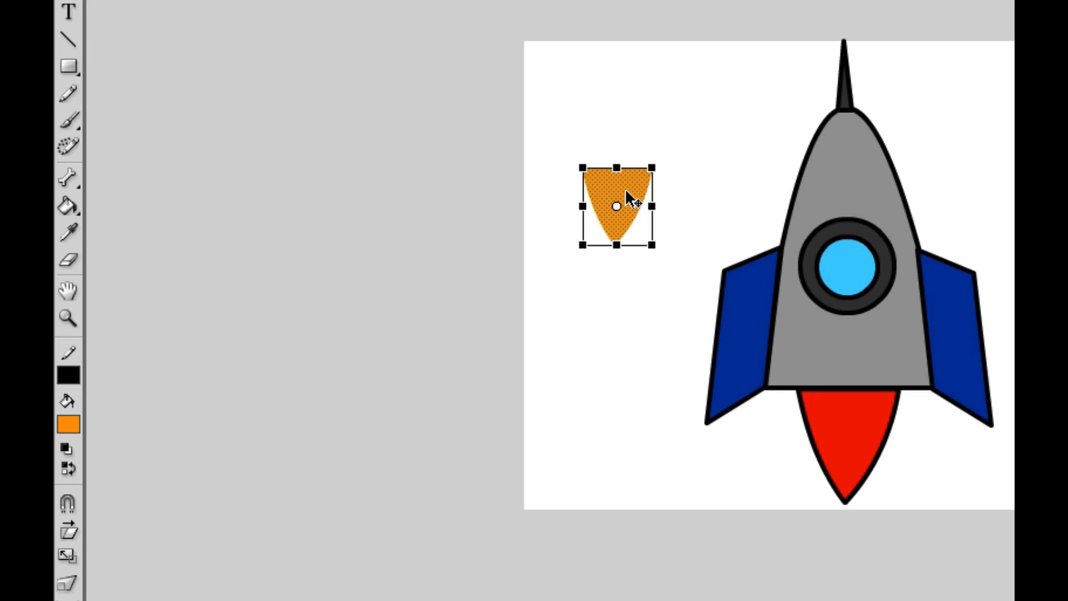
{"action": "left_click_drag", "start_coordinate": [626, 199], "coordinate": [859, 425]}
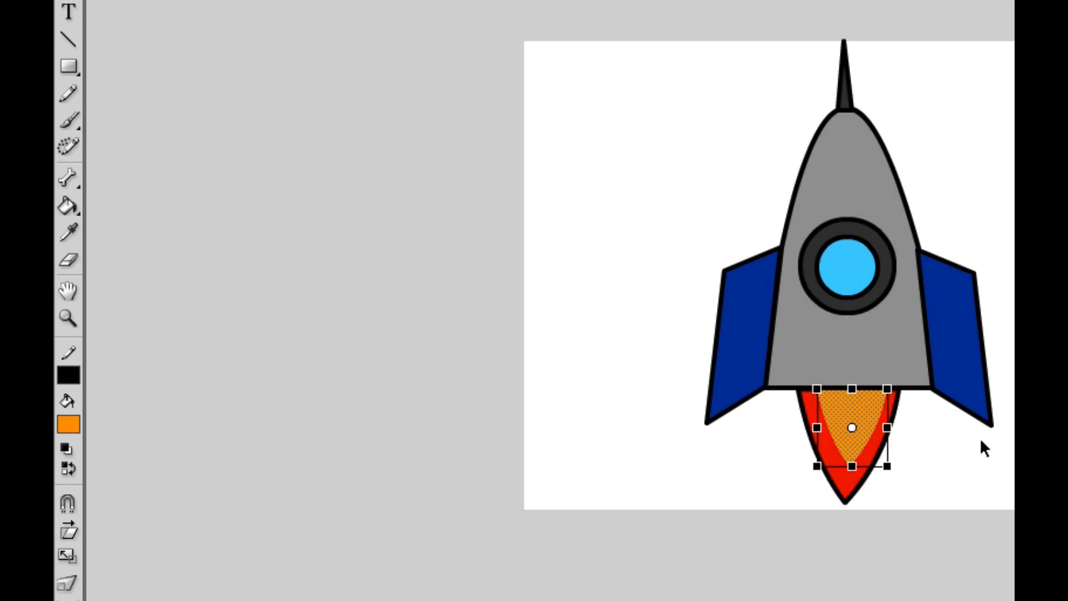
{"action": "key", "text": "Left"}
{"action": "key", "text": "Left"}
{"action": "key", "text": "Left"}
{"action": "key", "text": "Left"}
{"action": "key", "text": "Left"}
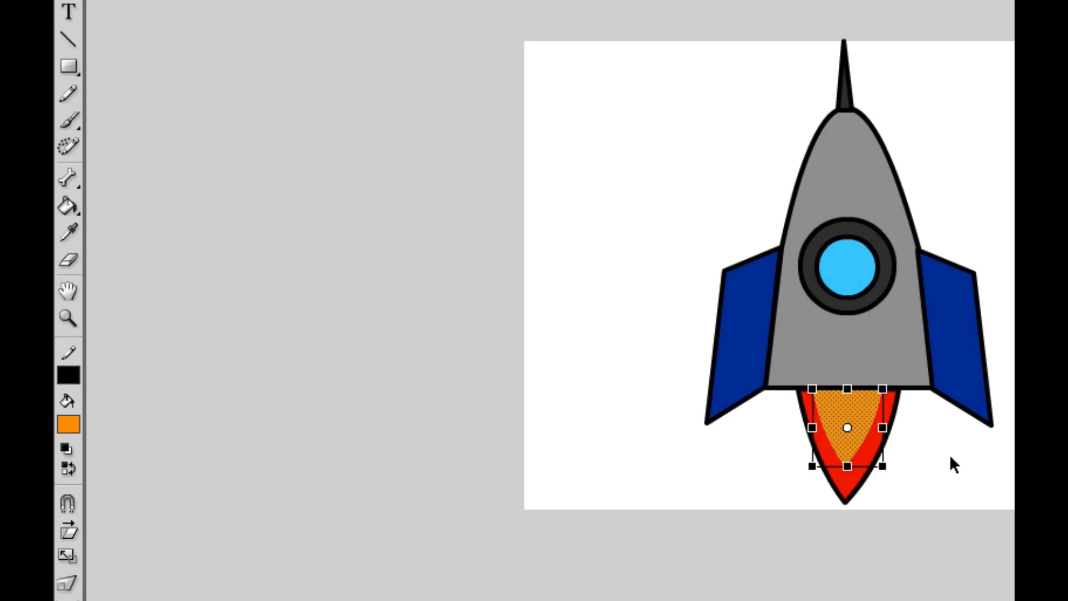
- Duplicate the orange flame into the empty area left of the rocket and recolour the copy yellow
{"action": "key", "text": "ctrl+v"}
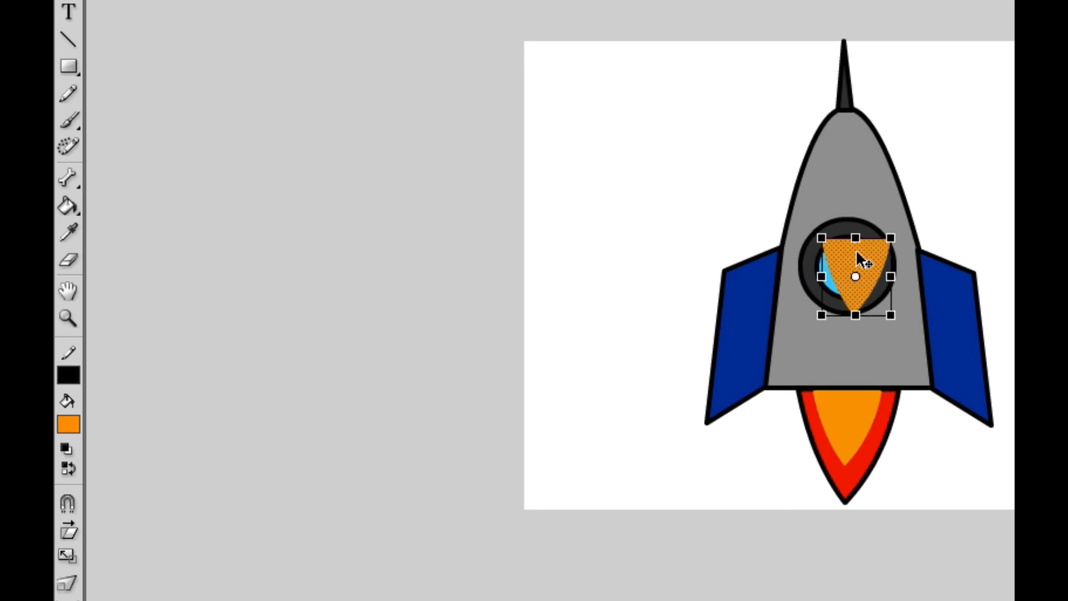
{"action": "left_click_drag", "start_coordinate": [863, 260], "coordinate": [630, 174]}
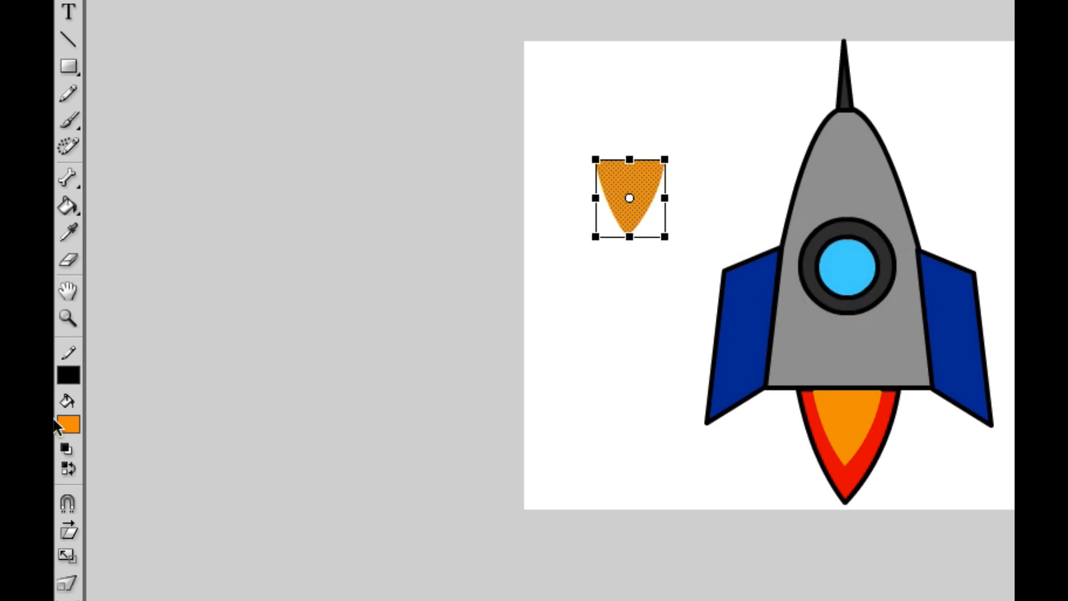
{"action": "left_click", "coordinate": [68, 424]}
{"action": "left_click", "coordinate": [423, 577]}
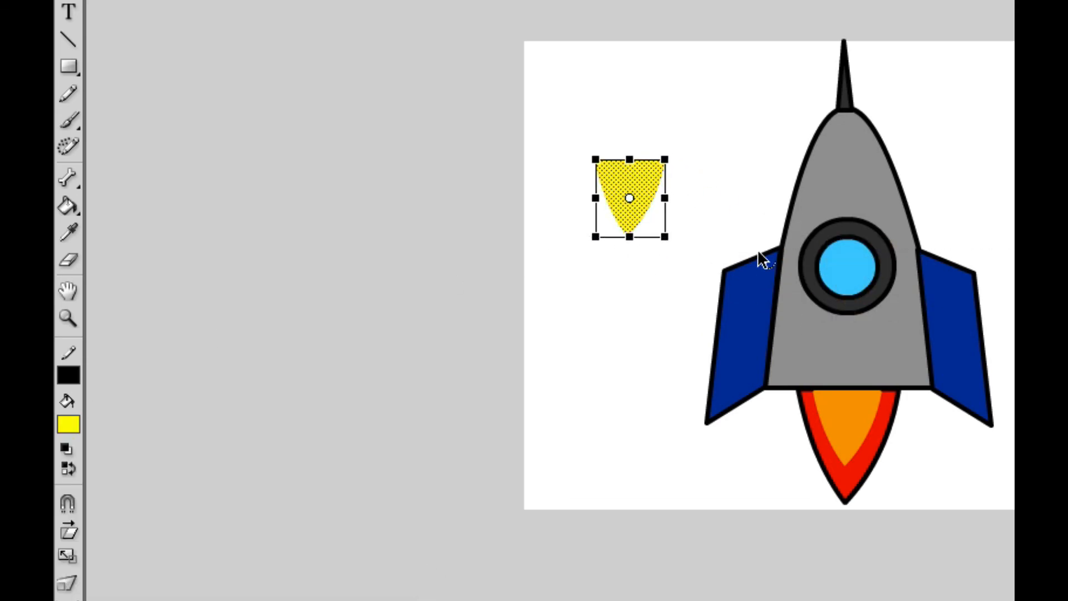
- Scale the yellow flame down and centre it inside the orange flame, just under the rocket's base
{"action": "left_click_drag", "start_coordinate": [666, 236], "coordinate": [639, 212]}
{"action": "left_click_drag", "start_coordinate": [626, 173], "coordinate": [853, 400]}
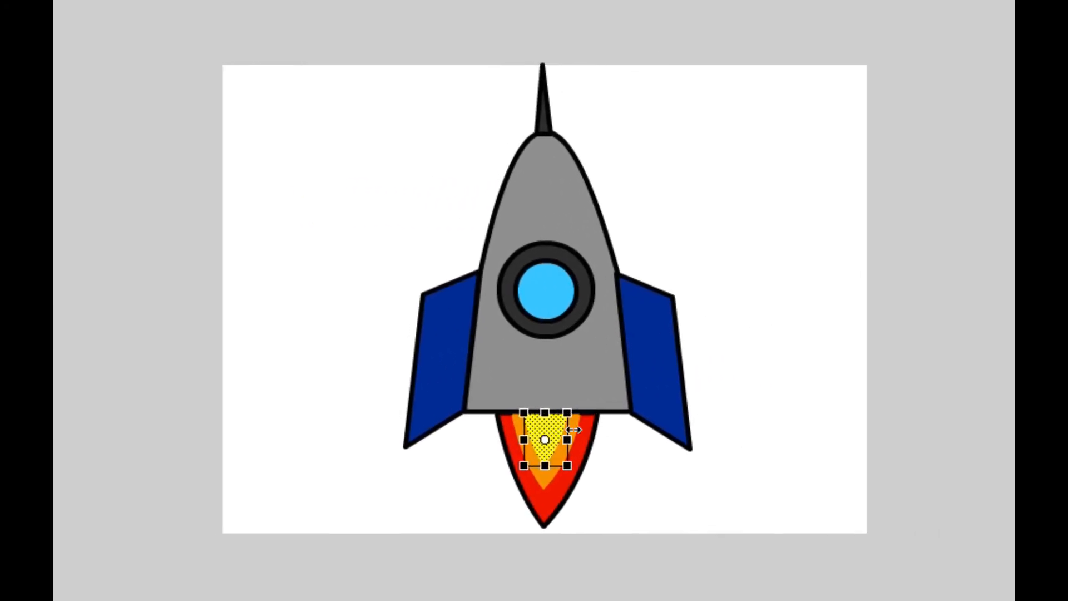
{"action": "key", "text": "Down"}
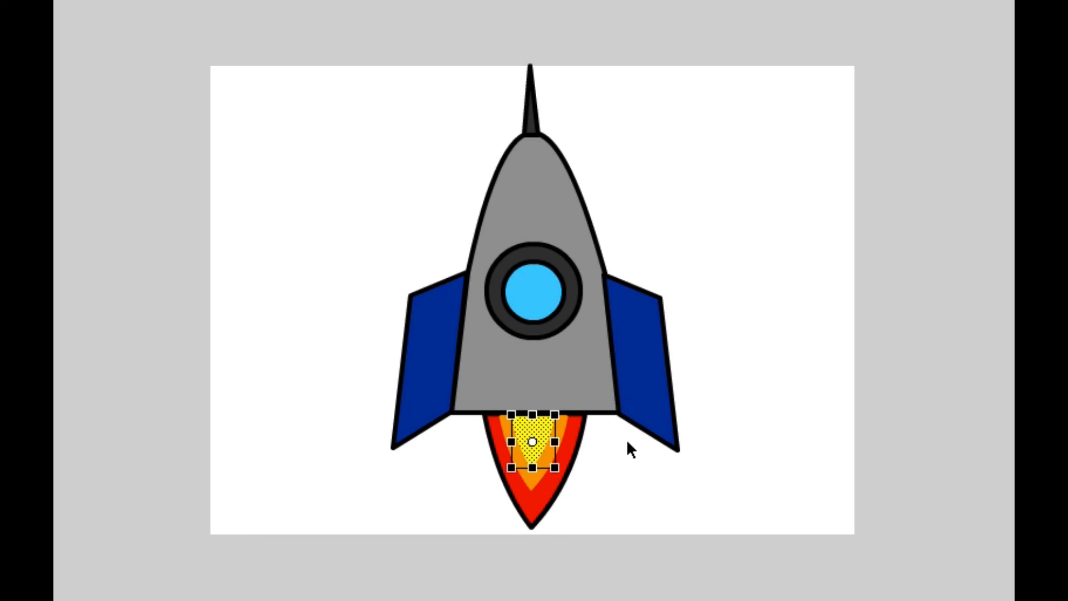
{"action": "left_click", "coordinate": [619, 444]}
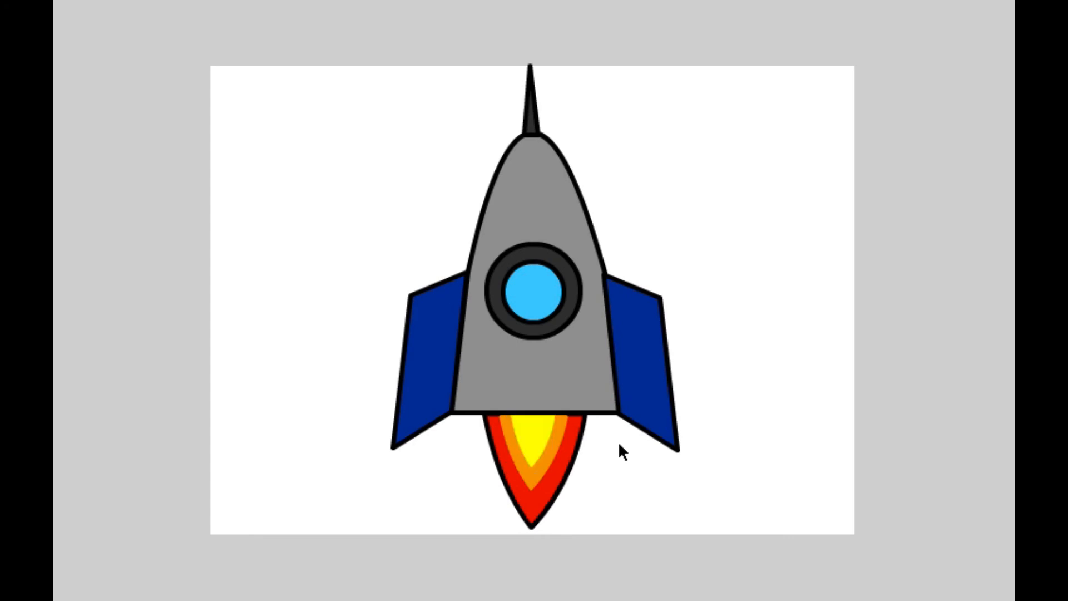